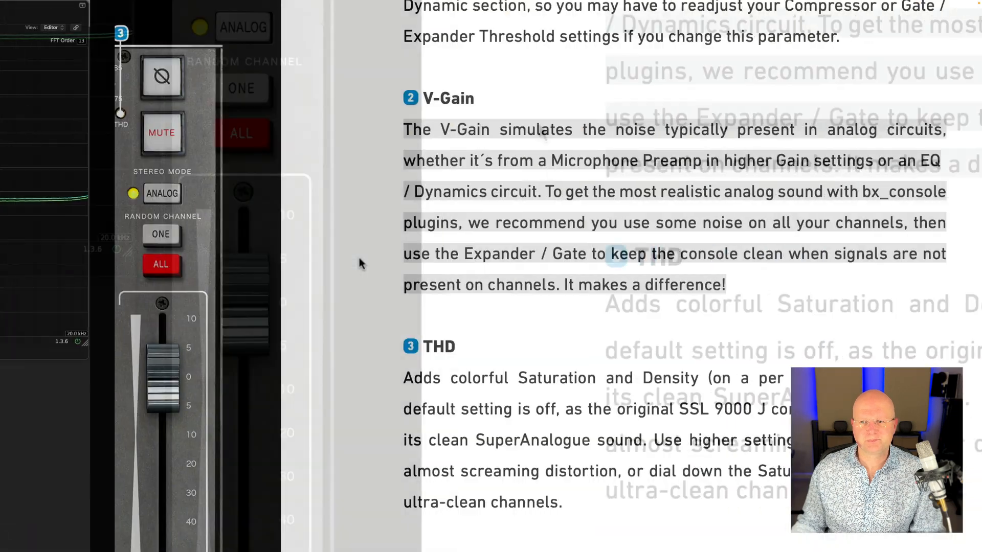
Highlight the V-Gain paragraph in the manual, and switch to Logic Pro to move the console plugin window clear of the analyzer curve
{"action": "triple_click", "coordinate": [360, 257]}
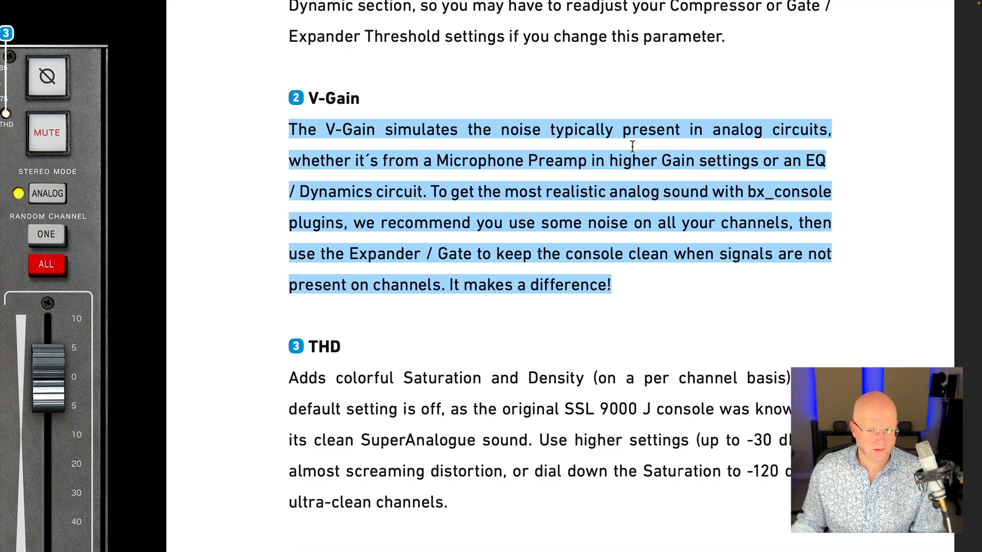
{"action": "key", "text": "super+Tab"}
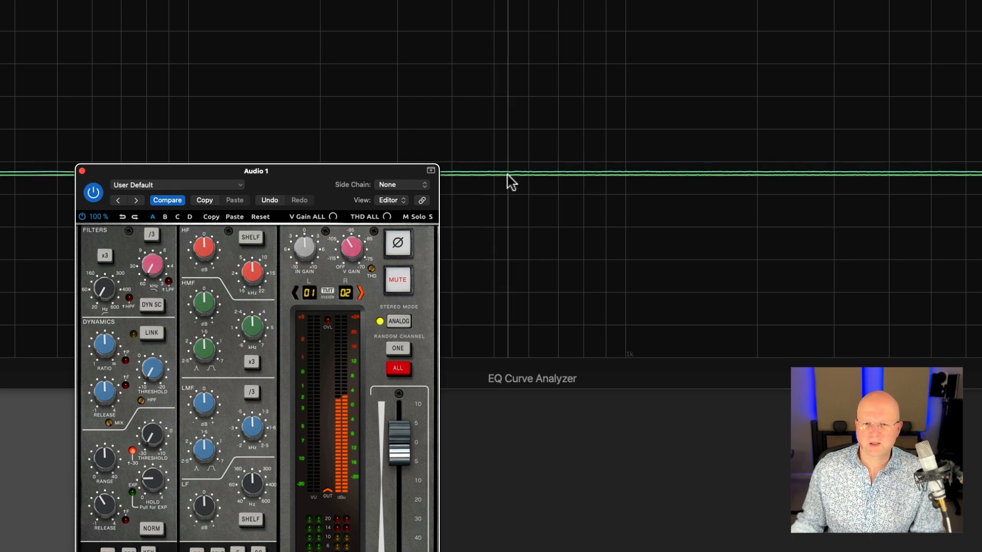
{"action": "left_click_drag", "start_coordinate": [397, 180], "coordinate": [386, 236]}
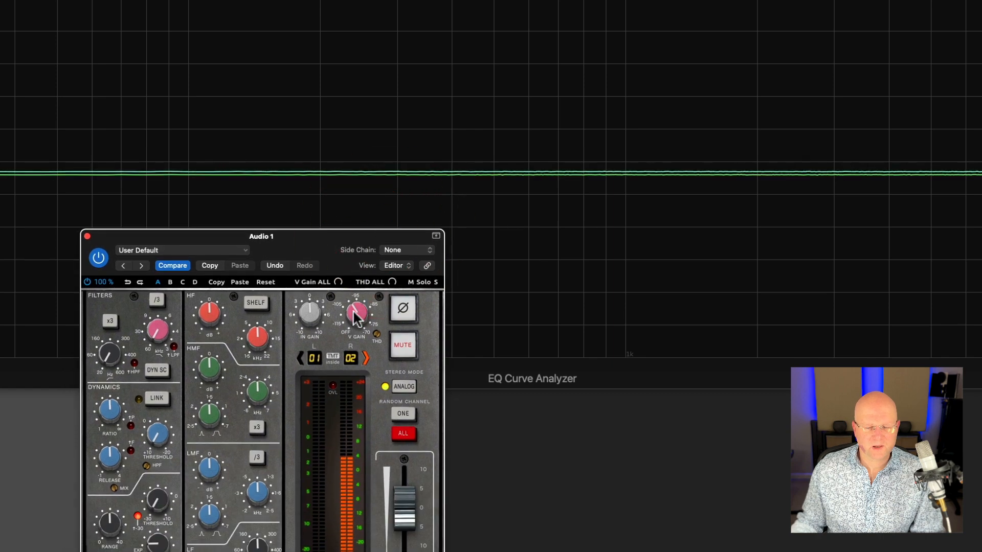
{"action": "mouse_move", "coordinate": [356, 316]}
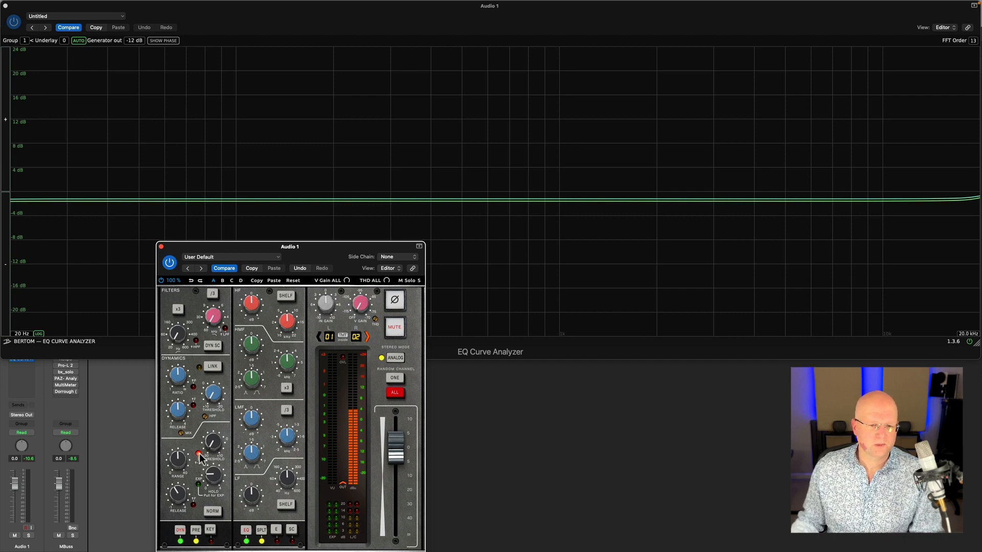
Switch off the gate's -30 threshold range and the whole dynamics section, keeping the console plugin window clear of the analyzer curve
{"action": "left_click", "coordinate": [199, 454]}
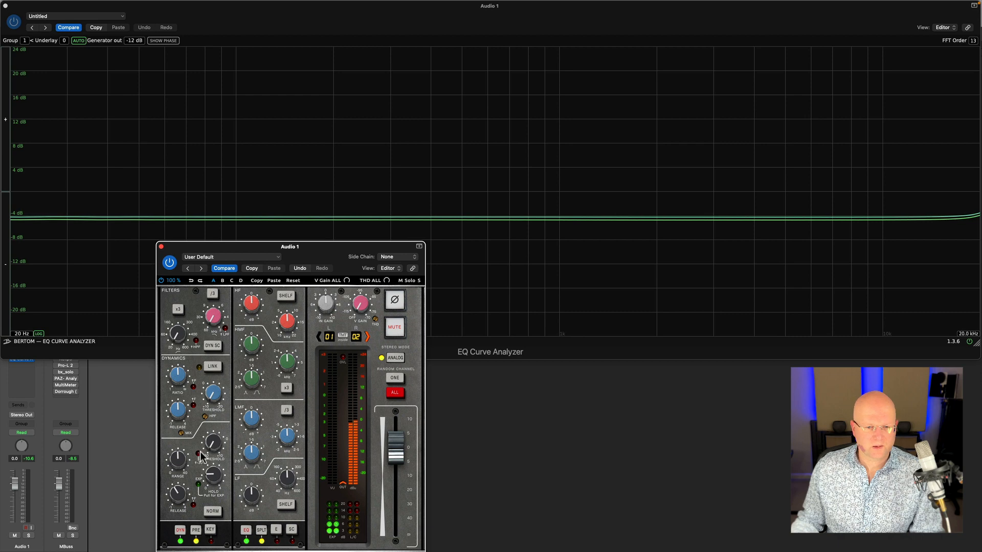
{"action": "left_click", "coordinate": [180, 530]}
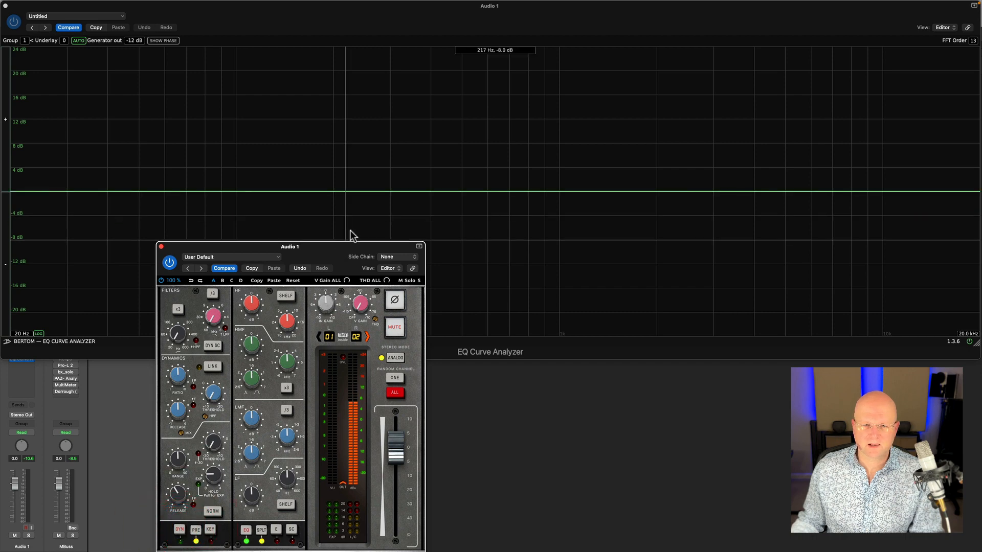
{"action": "left_click_drag", "start_coordinate": [342, 250], "coordinate": [337, 280]}
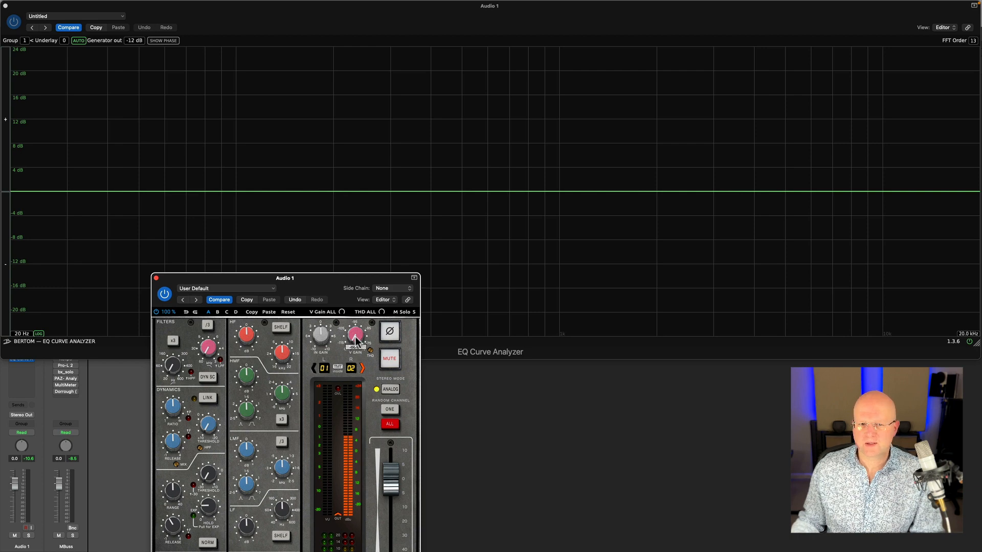
Raise V Gain to its maximum to reveal the simulated noise on the curve, and turn it down to OFF
{"action": "left_click_drag", "start_coordinate": [355, 337], "coordinate": [355, 329]}
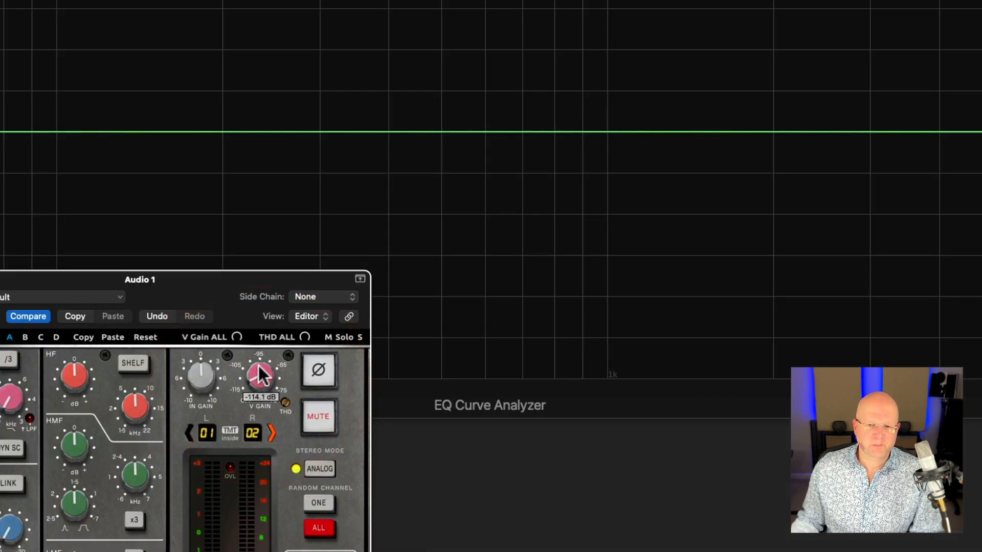
{"action": "left_click_drag", "start_coordinate": [260, 375], "coordinate": [311, 275]}
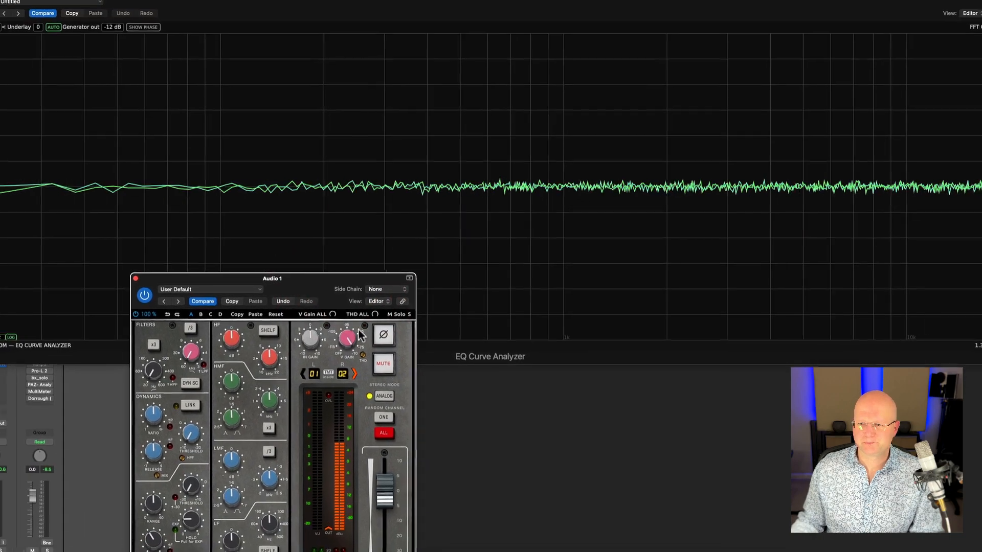
{"action": "left_click", "coordinate": [352, 325]}
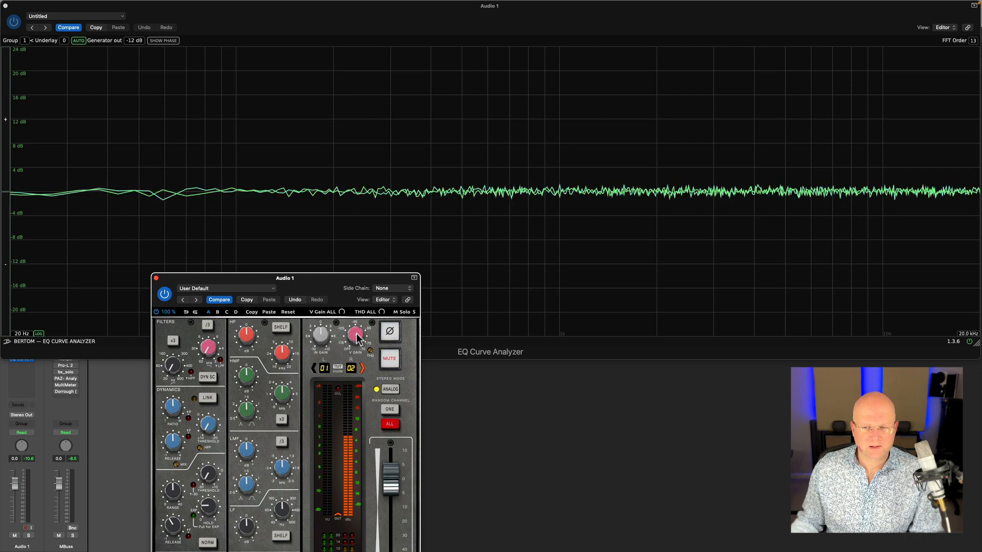
{"action": "left_click_drag", "start_coordinate": [357, 338], "coordinate": [358, 395]}
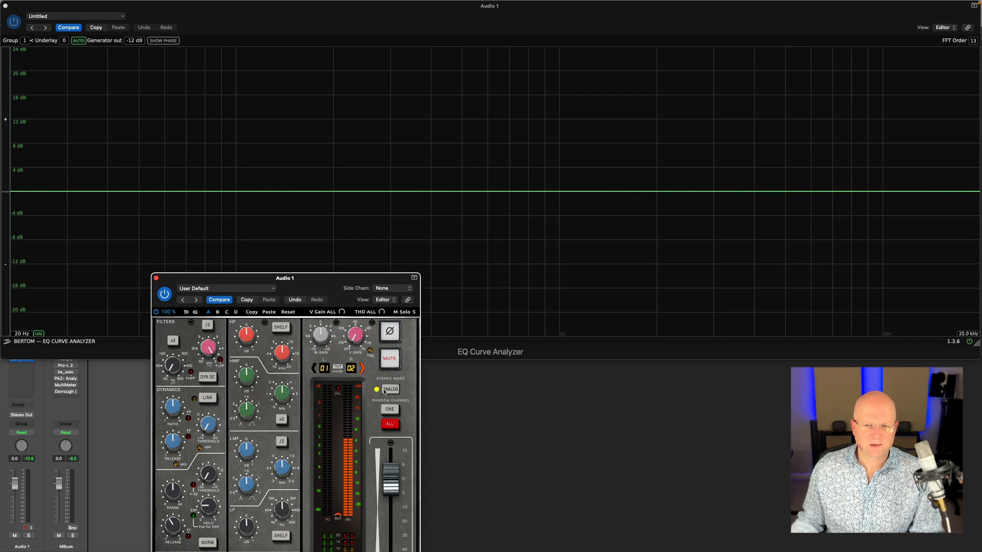
Enable the low-pass and high-pass filters with both cutoffs moved inward, and compare the curves with the stereo mode on Digital
{"action": "left_click", "coordinate": [220, 359]}
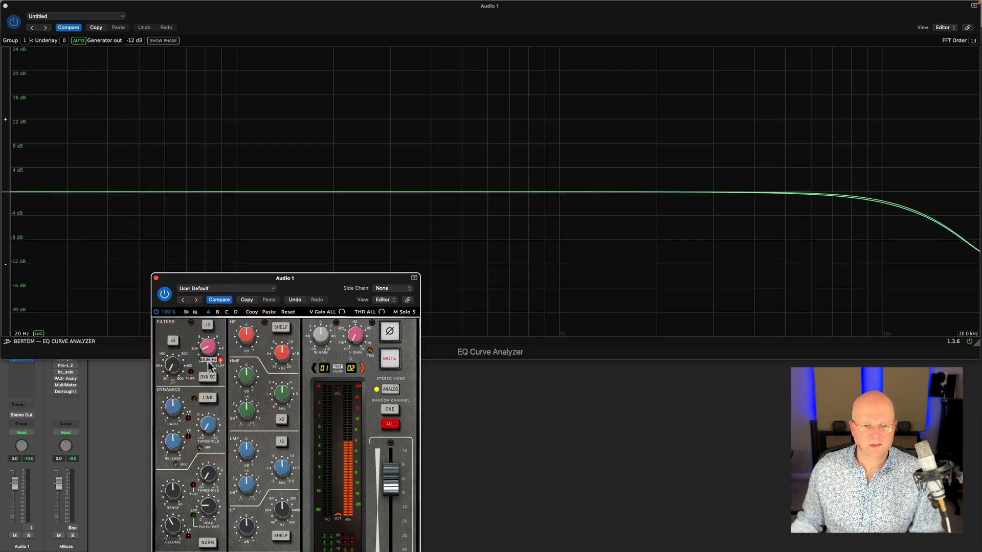
{"action": "left_click_drag", "start_coordinate": [207, 361], "coordinate": [211, 338]}
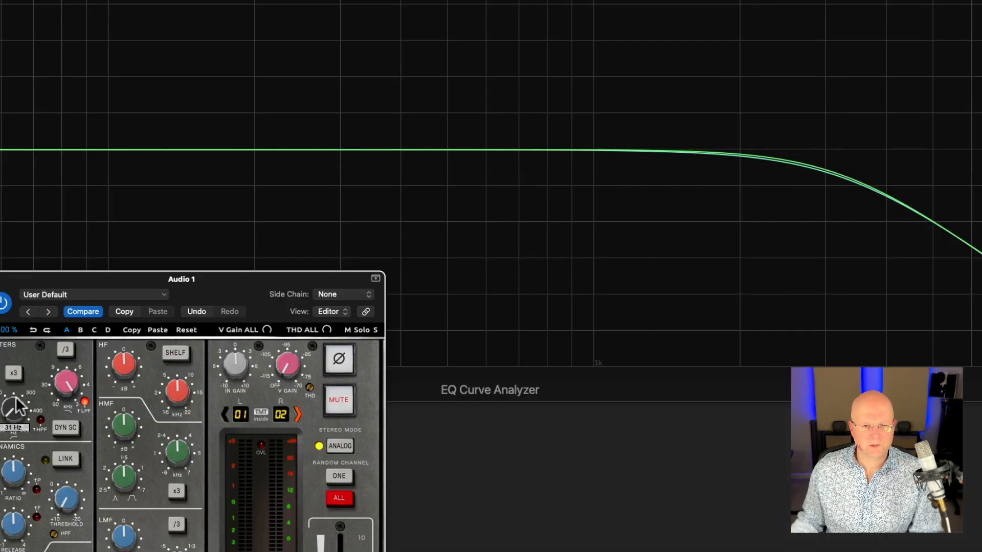
{"action": "left_click_drag", "start_coordinate": [13, 404], "coordinate": [0, 317]}
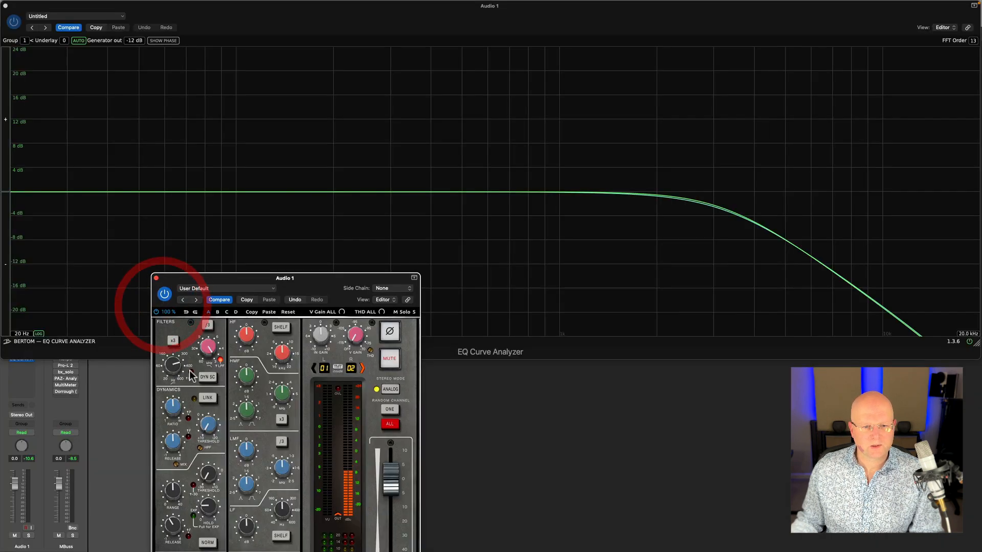
{"action": "left_click", "coordinate": [40, 420]}
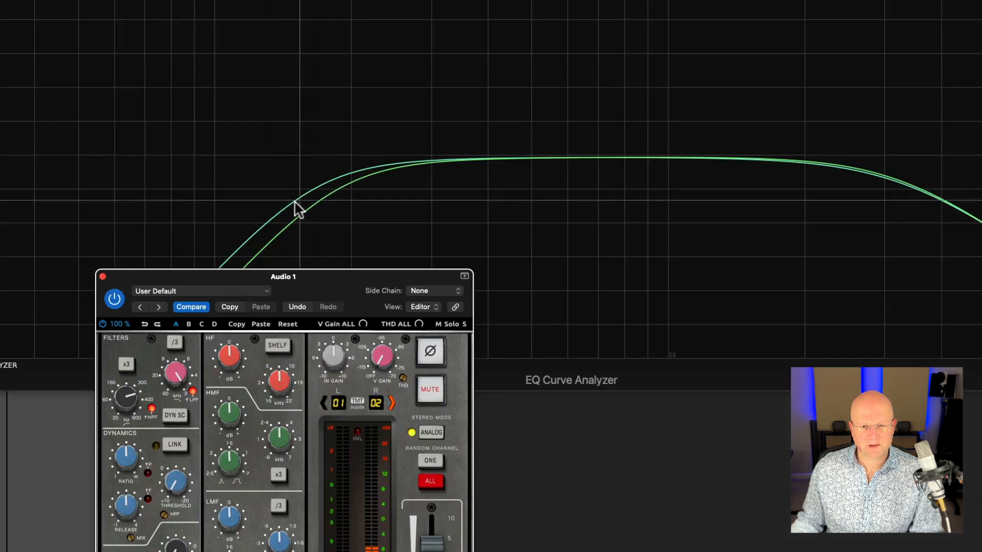
{"action": "left_click", "coordinate": [430, 433]}
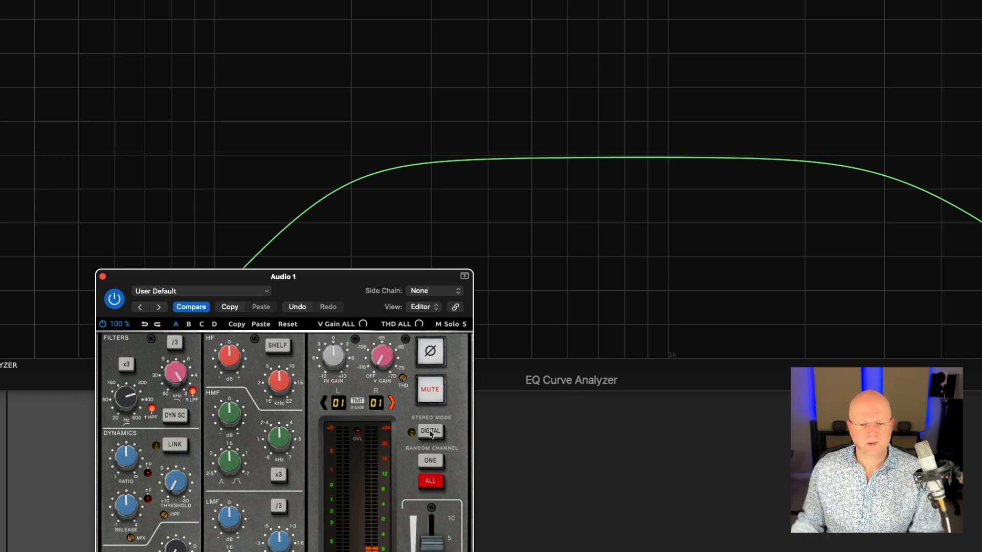
Return the high-pass cutoff to its minimum with both filters switched off, and restore the Analog stereo mode
{"action": "left_click_drag", "start_coordinate": [124, 395], "coordinate": [133, 550]}
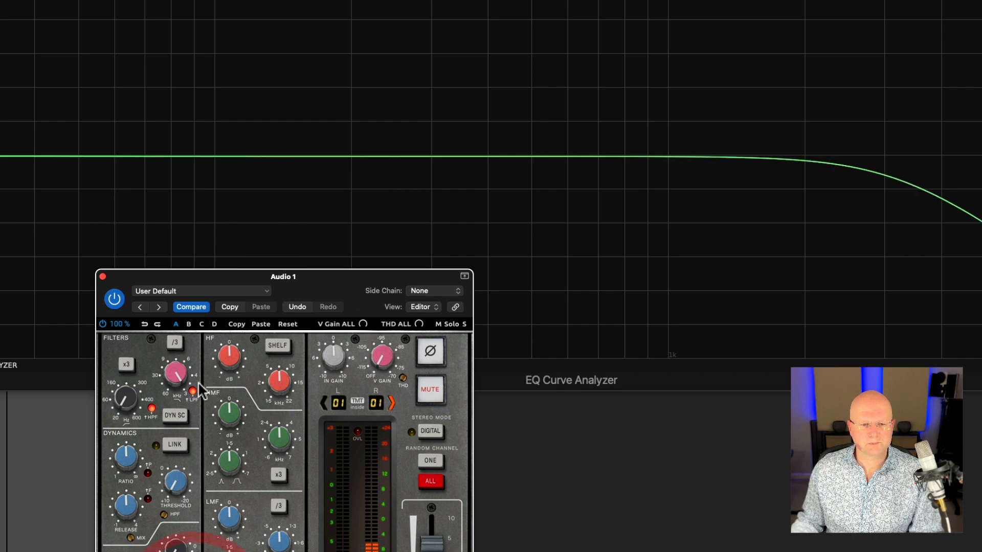
{"action": "left_click", "coordinate": [193, 391]}
{"action": "left_click", "coordinate": [151, 408]}
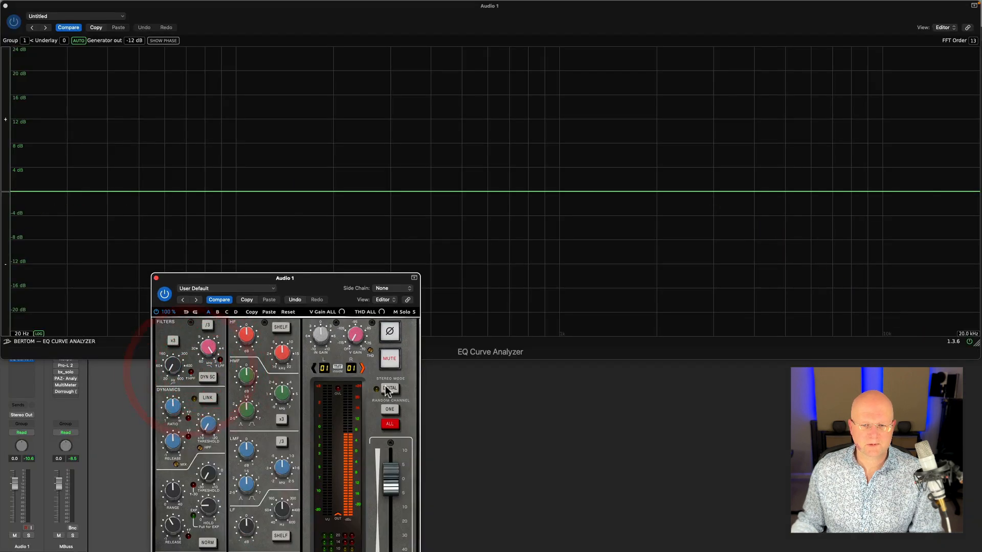
{"action": "left_click", "coordinate": [388, 390]}
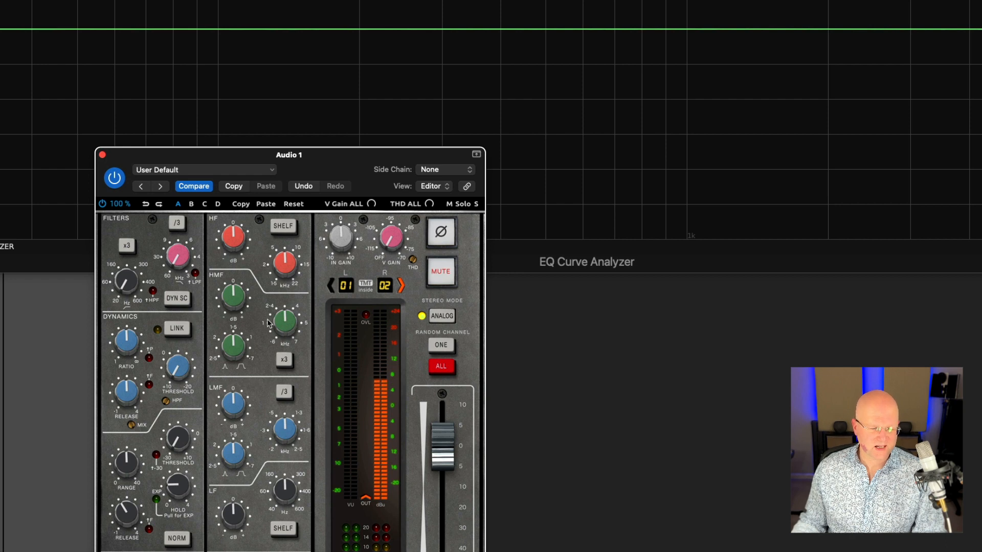
Enable the low-pass filter in Analog mode and sweep its cutoff down to the lowest frequency
{"action": "left_click", "coordinate": [196, 274]}
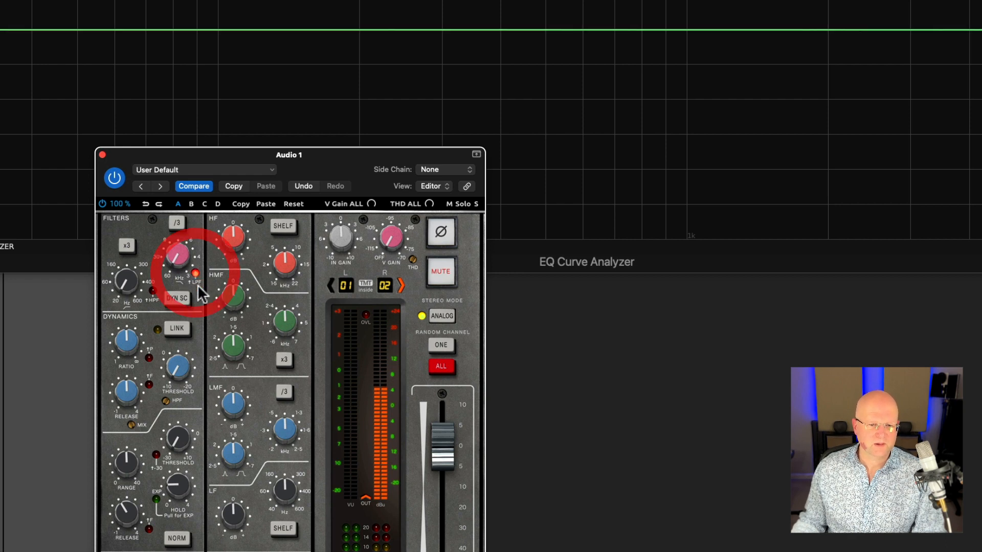
{"action": "mouse_move", "coordinate": [178, 258]}
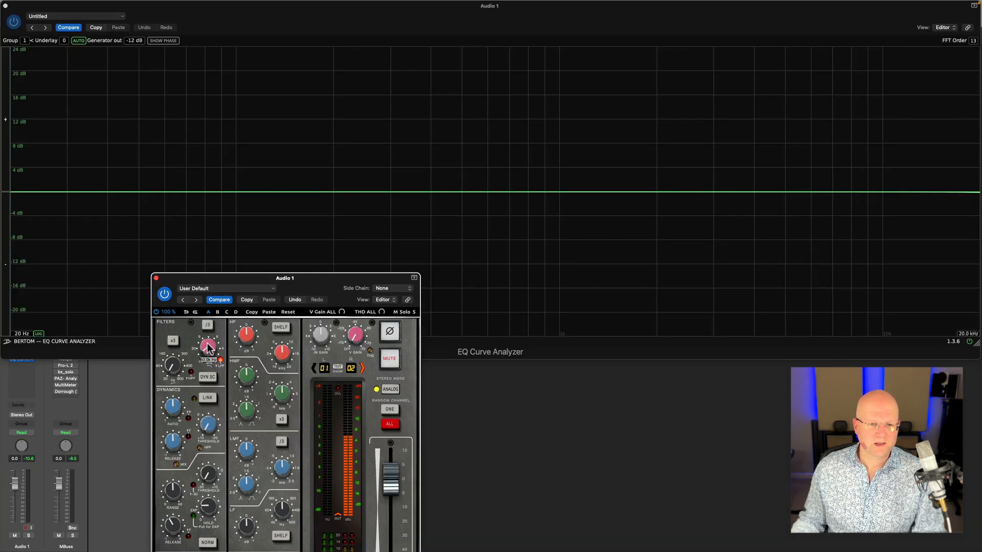
{"action": "left_click_drag", "start_coordinate": [208, 346], "coordinate": [212, 279]}
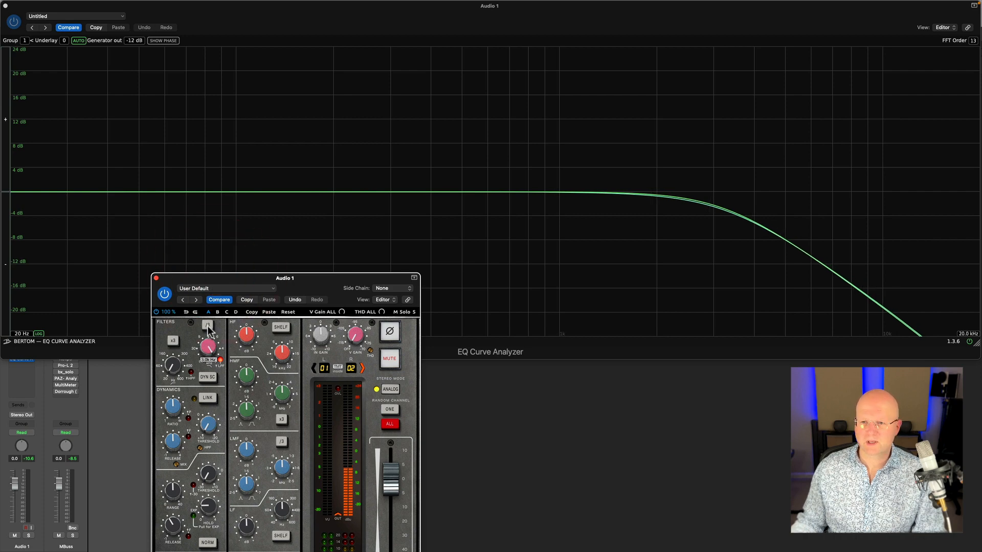
Compare the low-pass filter's normal range with its /3 range, and switch the filter off
{"action": "left_click", "coordinate": [208, 326]}
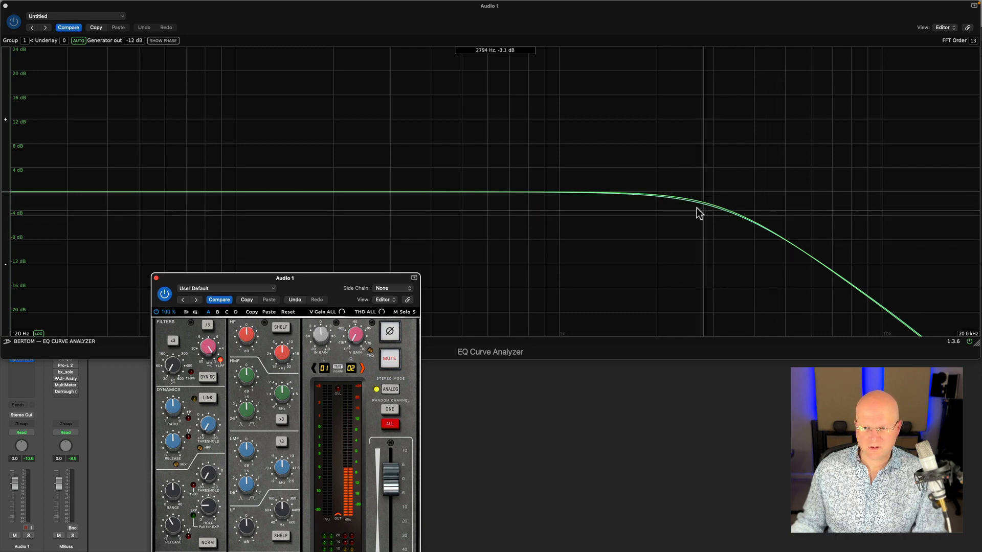
{"action": "left_click", "coordinate": [208, 326]}
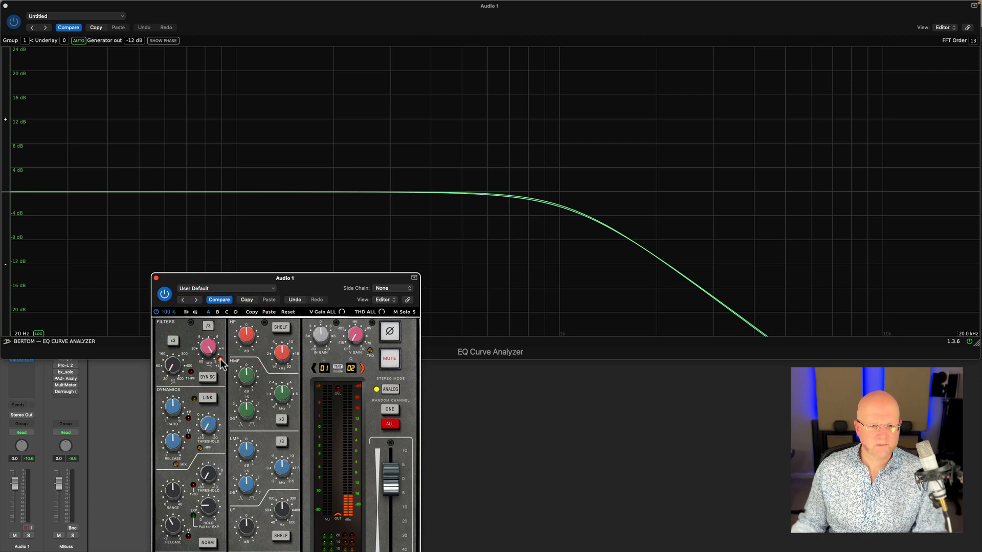
{"action": "left_click_drag", "start_coordinate": [215, 346], "coordinate": [219, 364]}
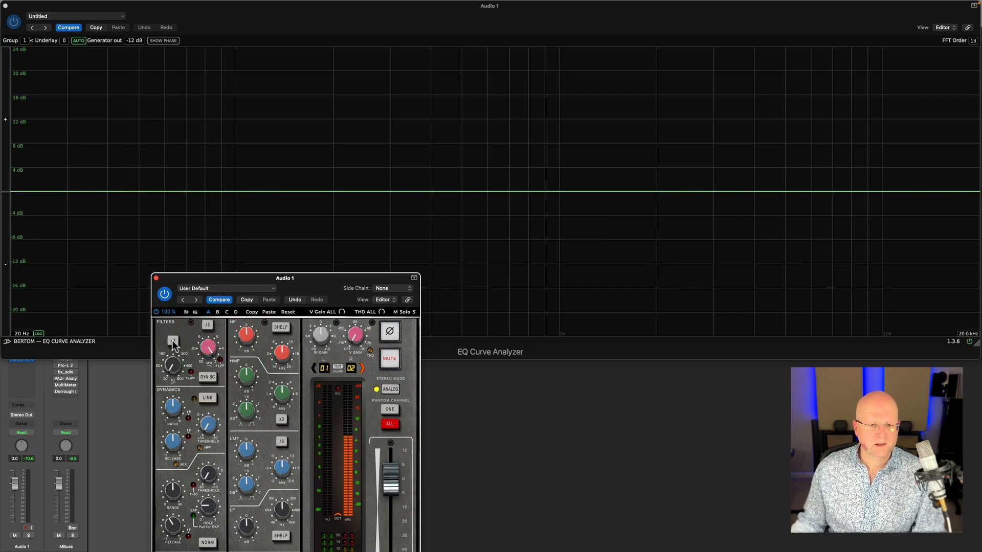
Toggle the high-pass filter's x3 range on and off, and enable the filter
{"action": "left_click", "coordinate": [172, 341]}
{"action": "left_click", "coordinate": [173, 341]}
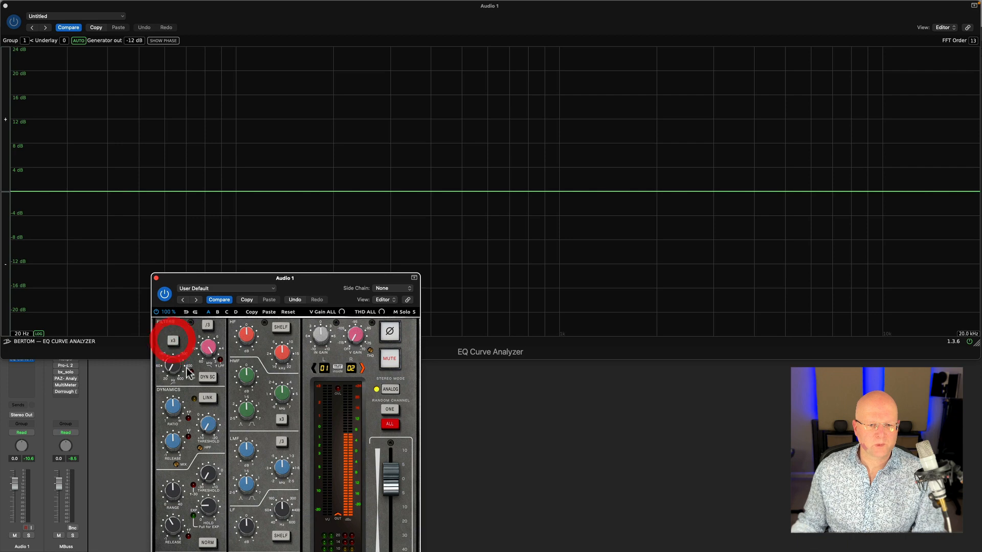
{"action": "left_click", "coordinate": [173, 367]}
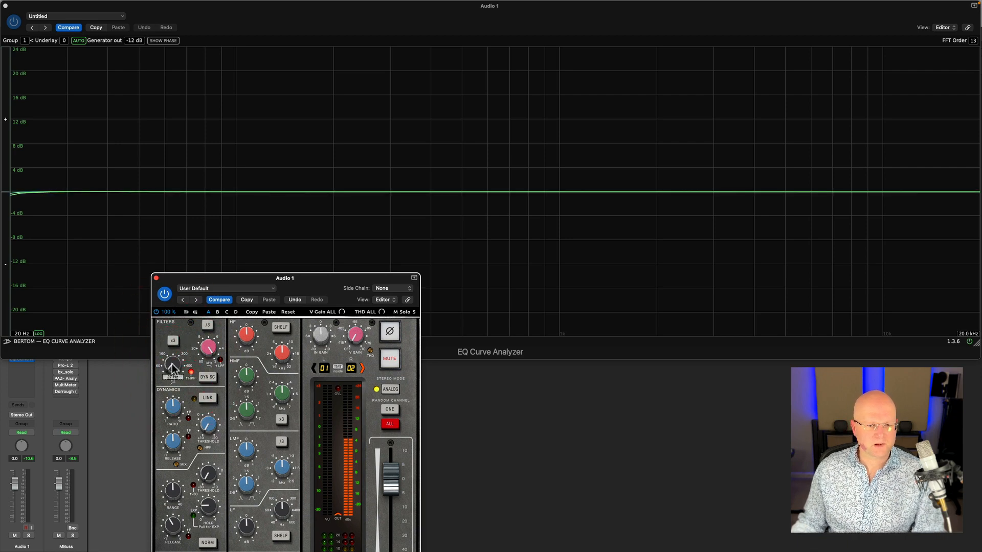
Sweep the high-pass cutoff up and back down, and raise it again to roll off the low end in both channels
{"action": "left_click_drag", "start_coordinate": [171, 363], "coordinate": [173, 353]}
{"action": "left_click_drag", "start_coordinate": [172, 344], "coordinate": [170, 342]}
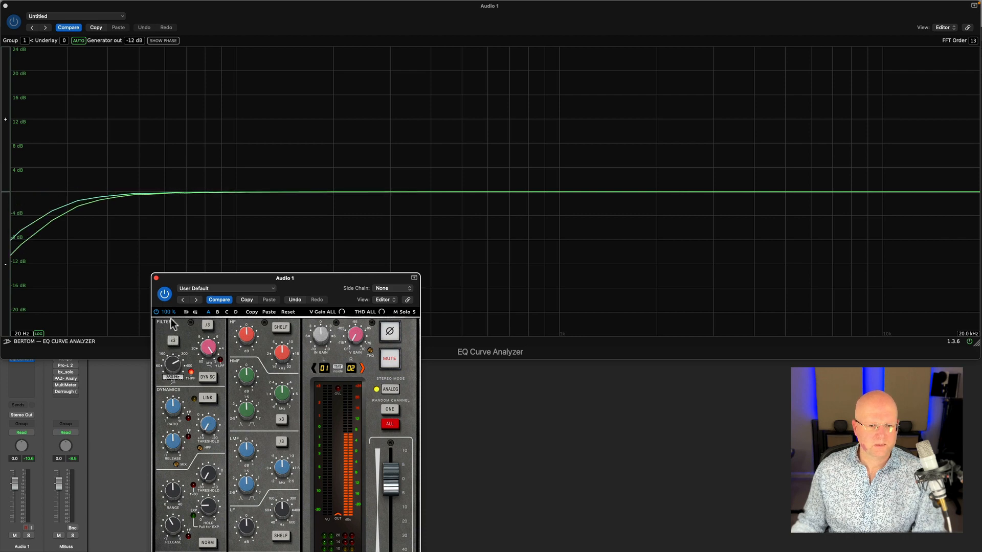
{"action": "left_click", "coordinate": [171, 333]}
{"action": "left_click_drag", "start_coordinate": [171, 364], "coordinate": [197, 471]}
{"action": "mouse_move", "coordinate": [173, 366]}
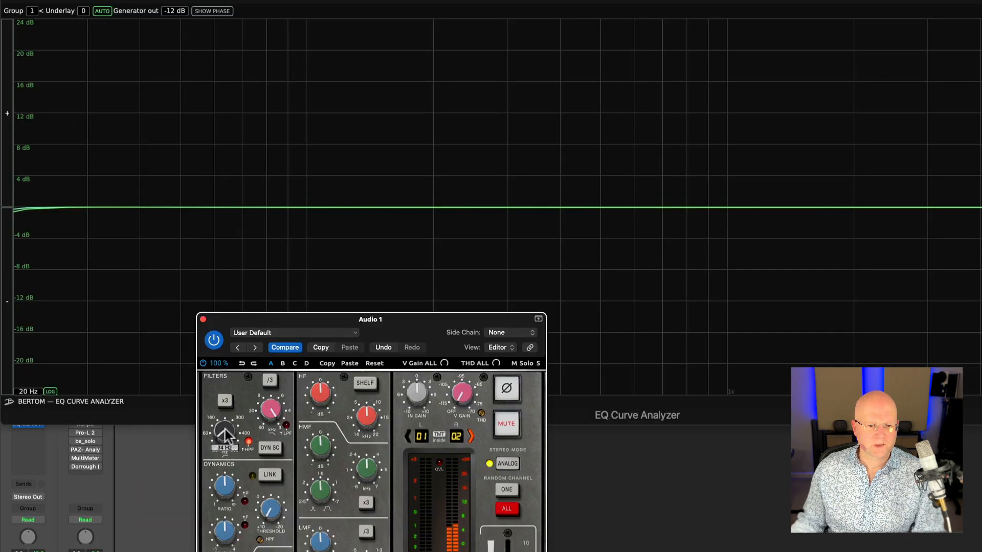
{"action": "left_click_drag", "start_coordinate": [225, 424], "coordinate": [227, 397]}
{"action": "left_click_drag", "start_coordinate": [227, 433], "coordinate": [229, 436]}
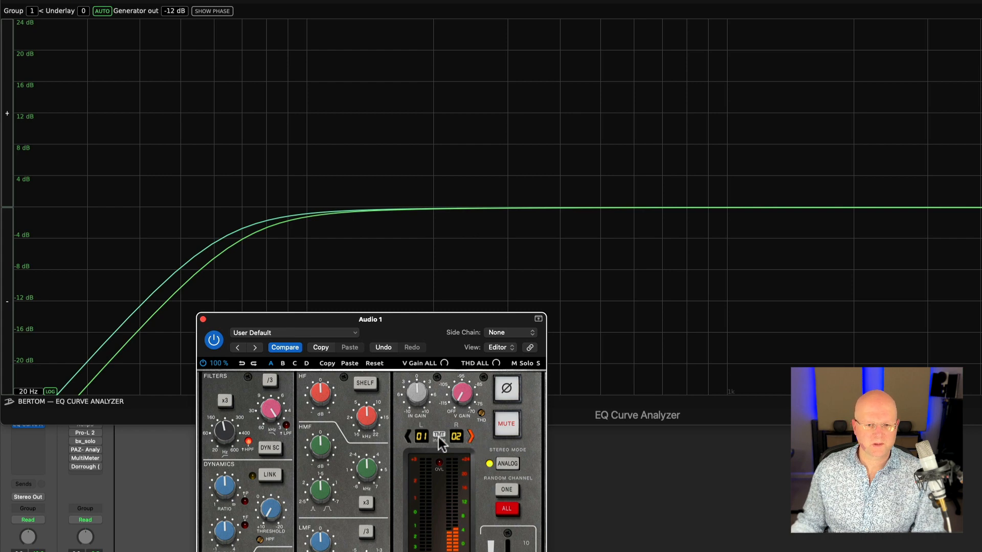
Step the TMT channel pair forward through 03/04, 04/05, 07/08 and 11/12 up to 14/15 to compare their filter curves
{"action": "left_click", "coordinate": [471, 437]}
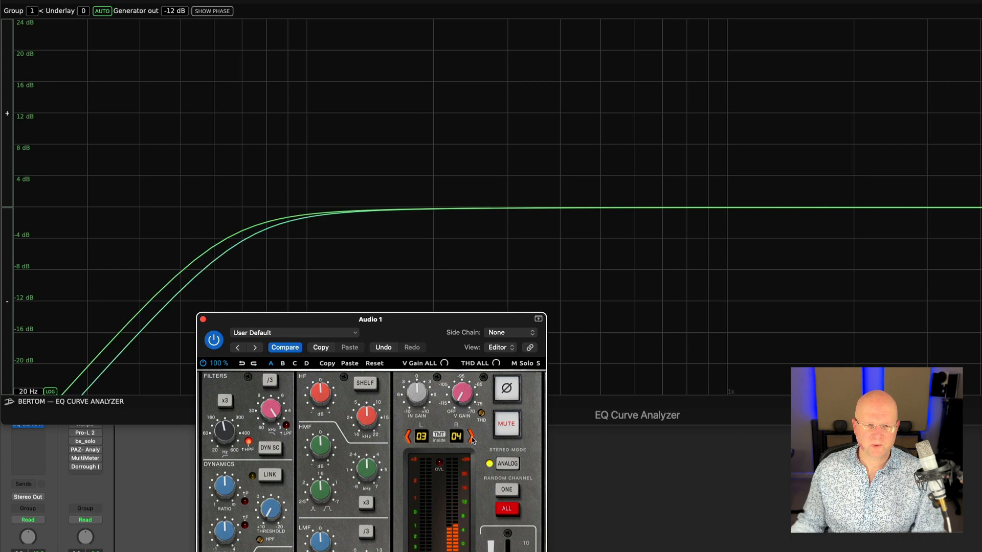
{"action": "left_click", "coordinate": [471, 437]}
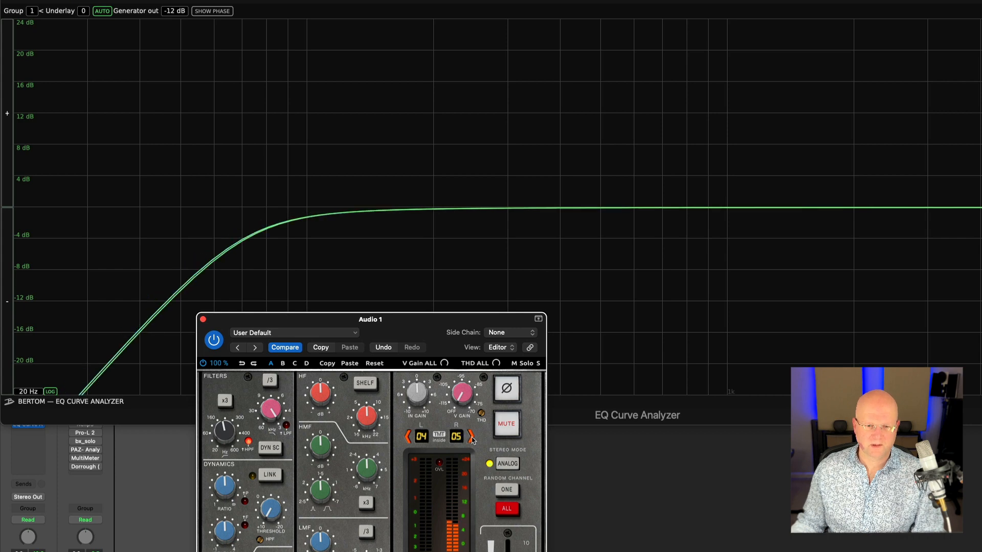
{"action": "left_click", "coordinate": [471, 437]}
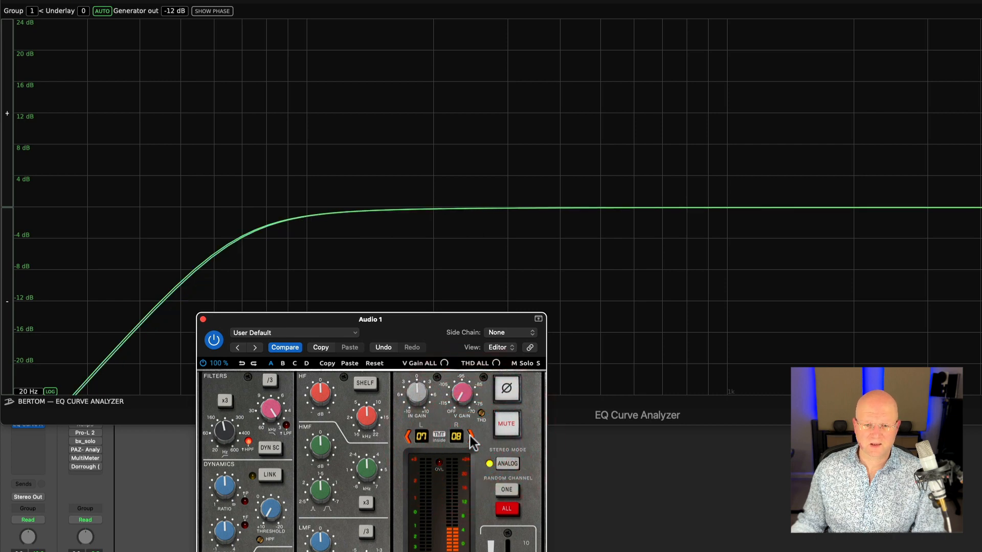
{"action": "left_click", "coordinate": [471, 437]}
{"action": "left_click", "coordinate": [471, 437]}
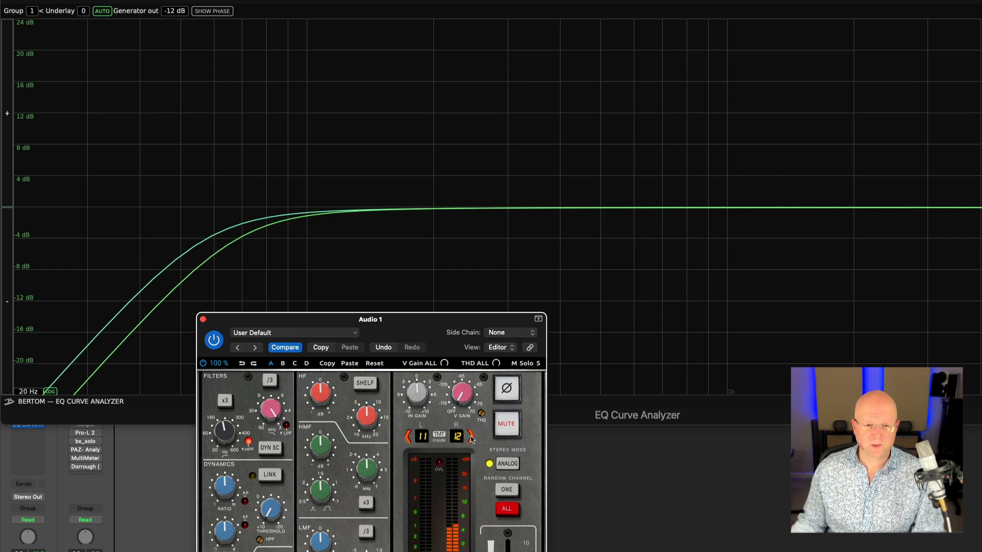
{"action": "left_click", "coordinate": [471, 437]}
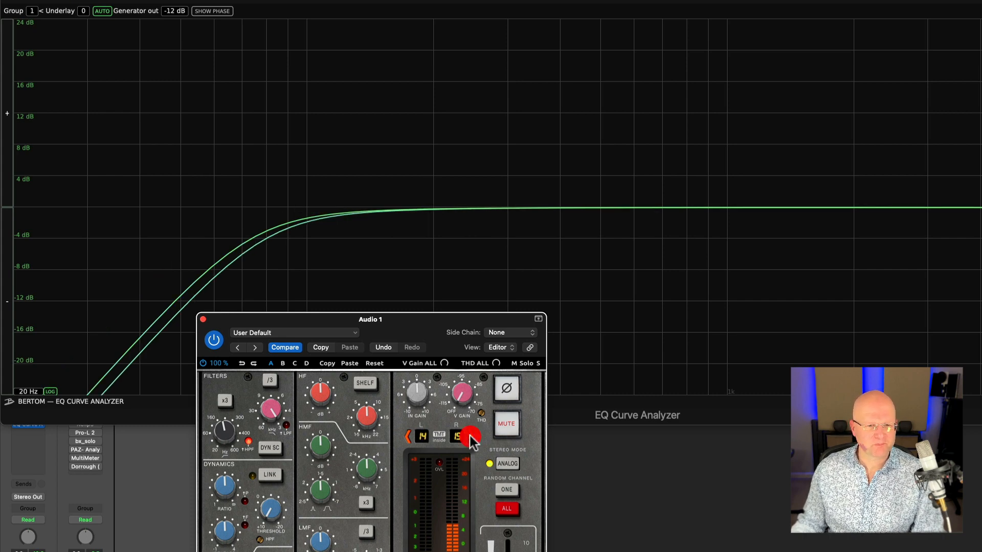
Step the TMT channel pair on to 16/17 and return it to 01/02 to compare the high-pass curves
{"action": "left_click", "coordinate": [409, 437]}
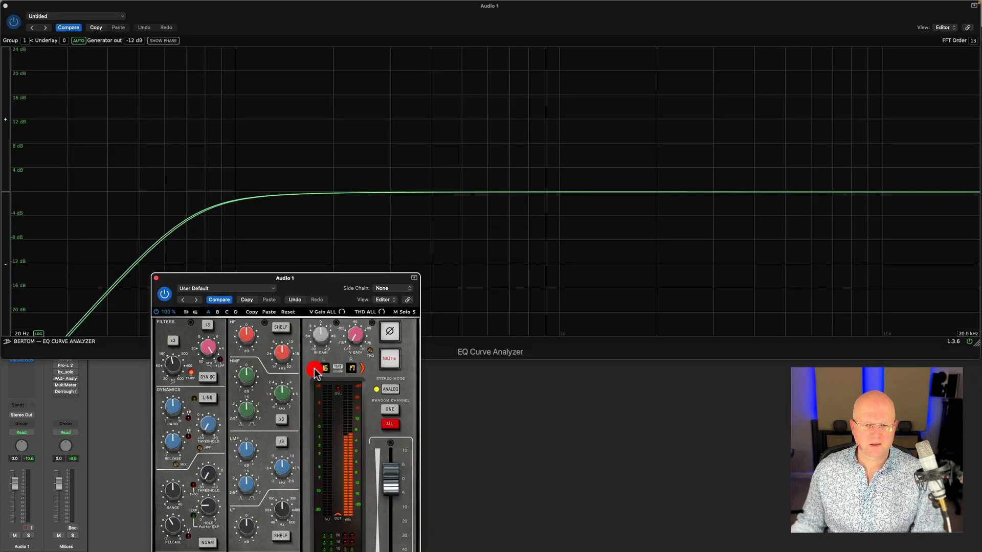
{"action": "left_click", "coordinate": [409, 436]}
{"action": "left_click", "coordinate": [431, 437]}
{"action": "left_click", "coordinate": [423, 437]}
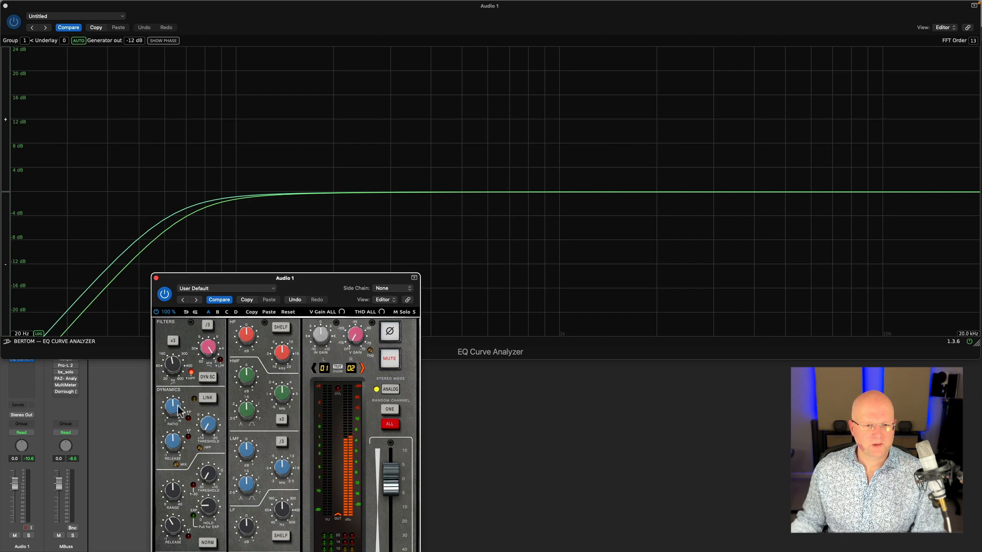
Raise the high-pass cutoff to 600 Hz, reposition the plugin window to uncover the curve, and toggle the filter's x3 range
{"action": "left_click_drag", "start_coordinate": [174, 367], "coordinate": [173, 347]}
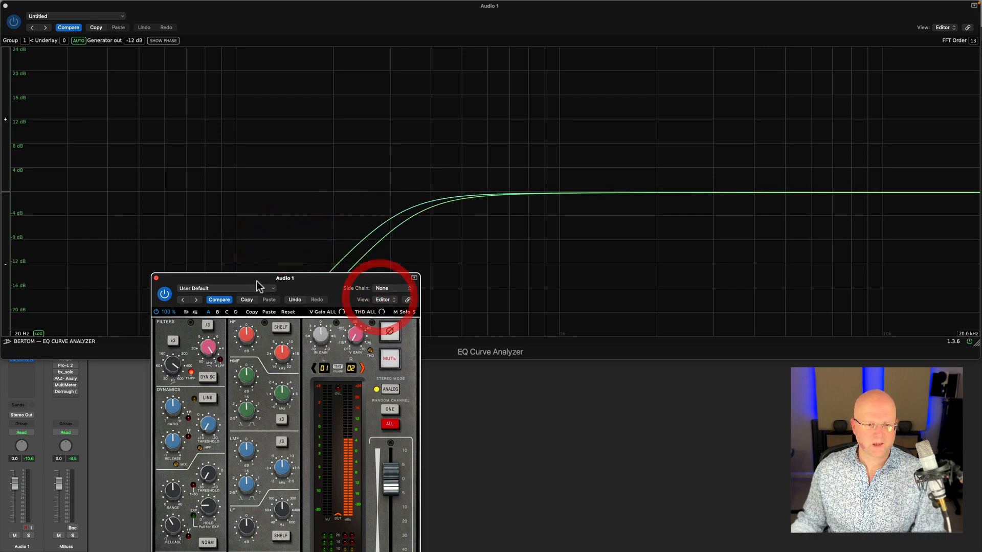
{"action": "left_click_drag", "start_coordinate": [259, 279], "coordinate": [609, 249]}
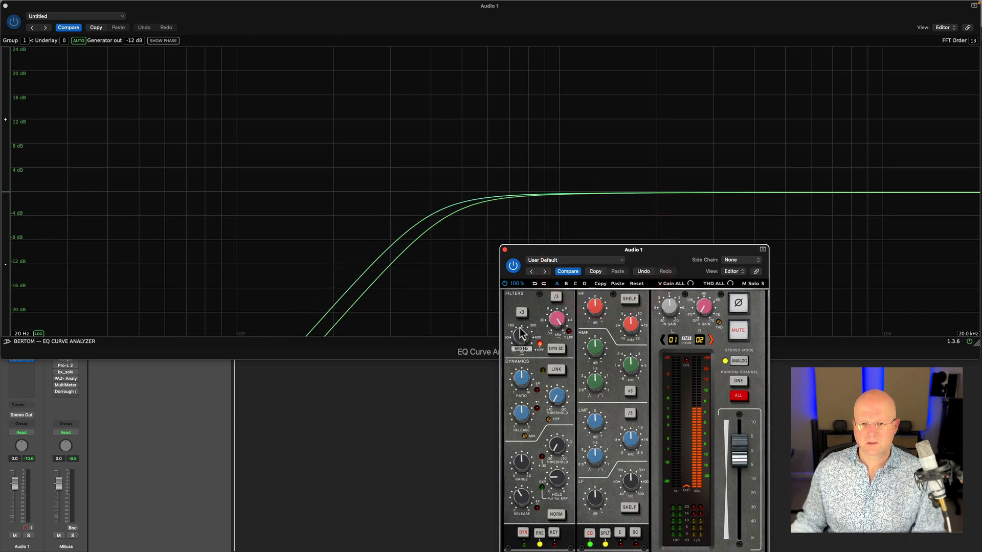
{"action": "left_click_drag", "start_coordinate": [643, 251], "coordinate": [856, 252]}
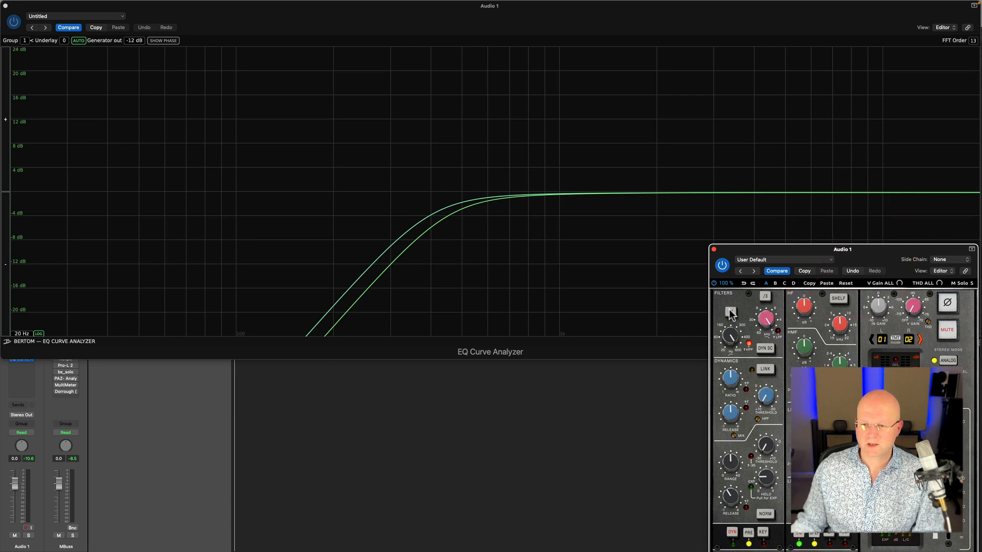
{"action": "left_click", "coordinate": [730, 313]}
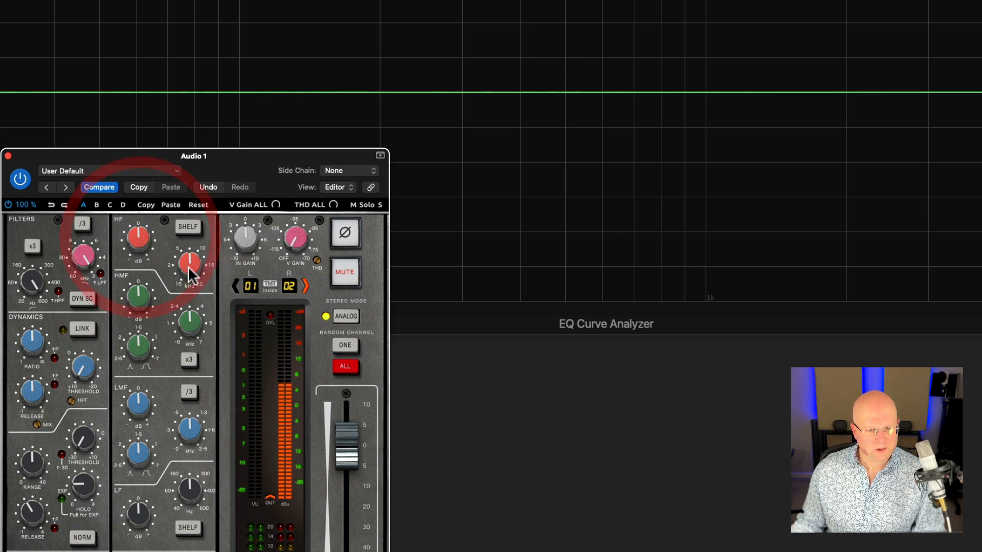
Set the HF shelf frequency to 22 kHz and lower its gain in stages to full cut
{"action": "left_click", "coordinate": [189, 177]}
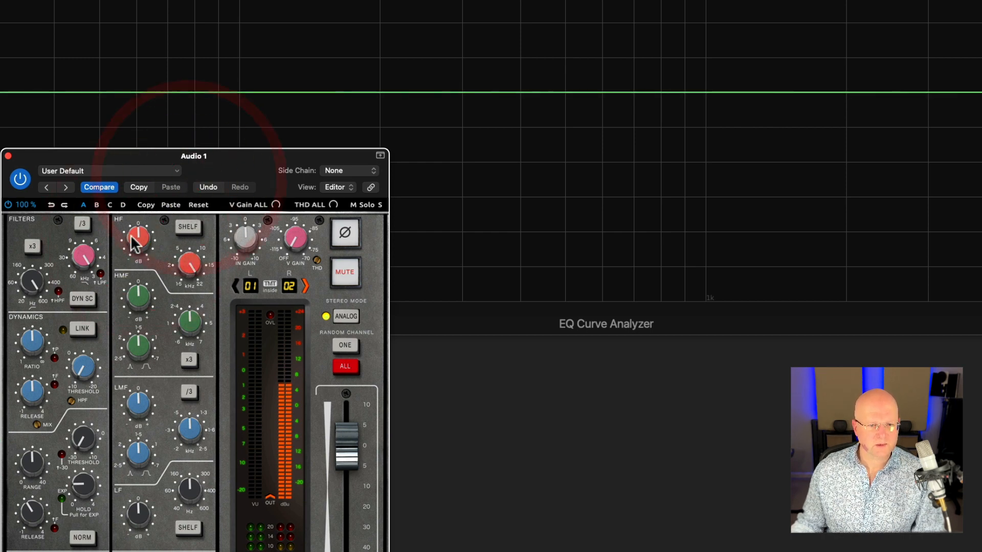
{"action": "left_click_drag", "start_coordinate": [141, 234], "coordinate": [141, 248]}
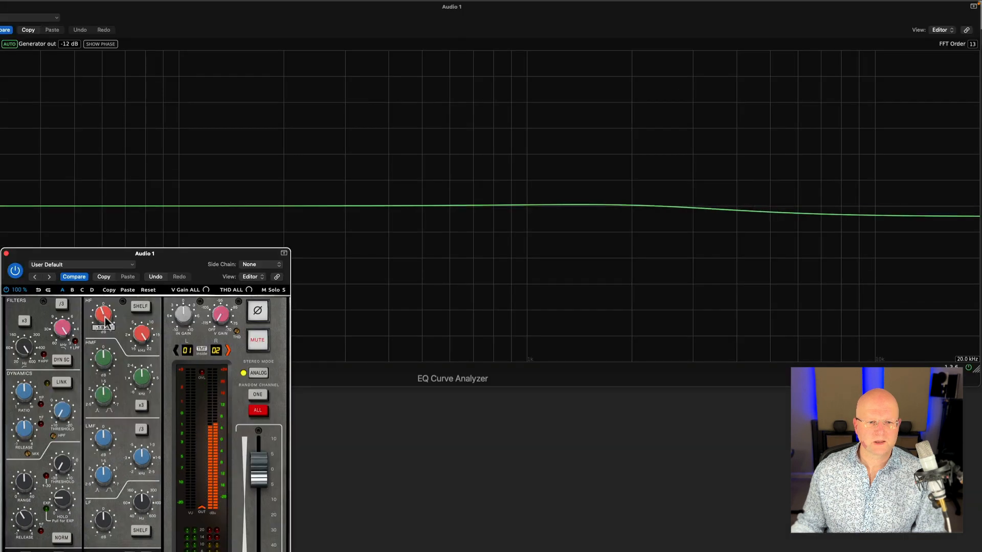
{"action": "left_click_drag", "start_coordinate": [106, 324], "coordinate": [103, 331]}
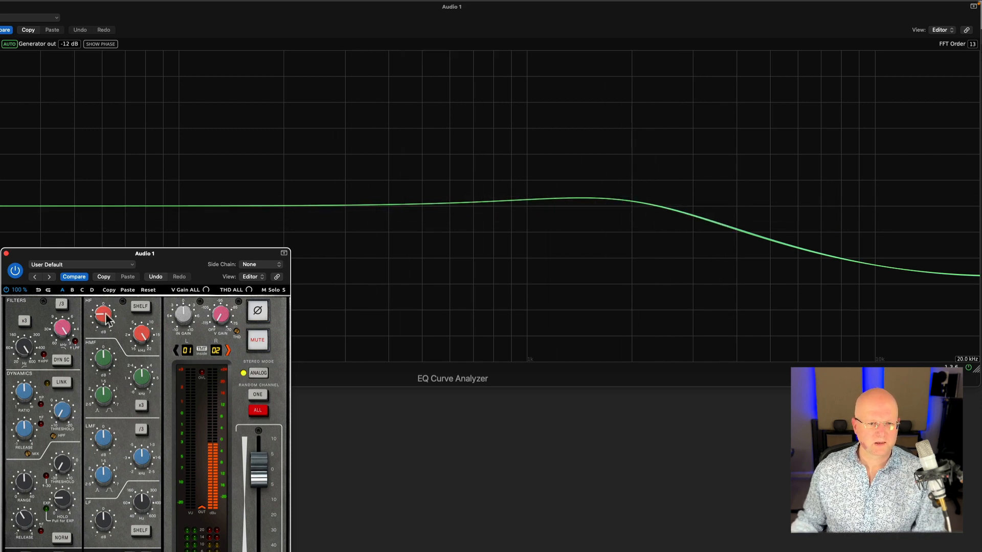
{"action": "left_click_drag", "start_coordinate": [102, 320], "coordinate": [99, 329]}
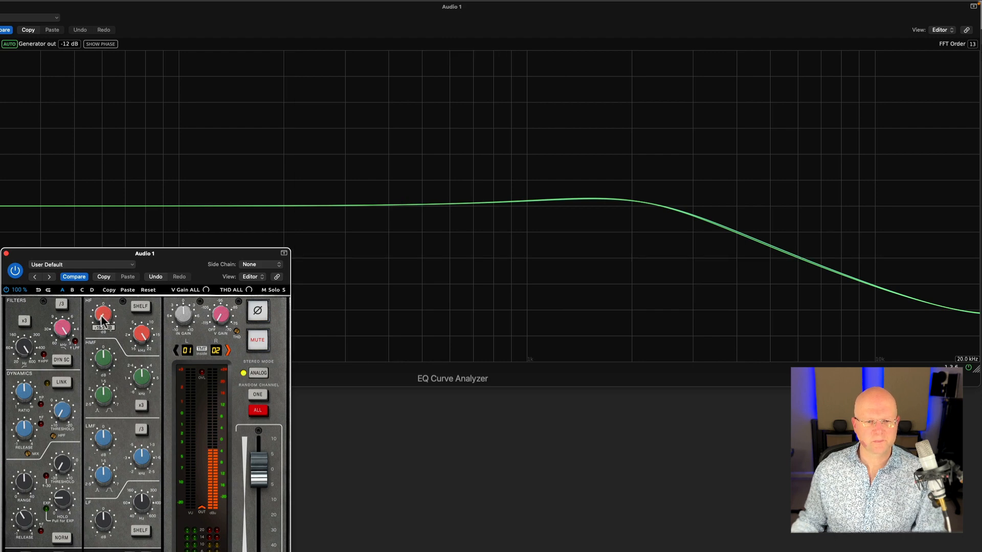
Boost the HF shelf to +20 dB, reset its gain and boost it fully again, keeping the frequency at 22 kHz
{"action": "left_click_drag", "start_coordinate": [101, 312], "coordinate": [106, 250]}
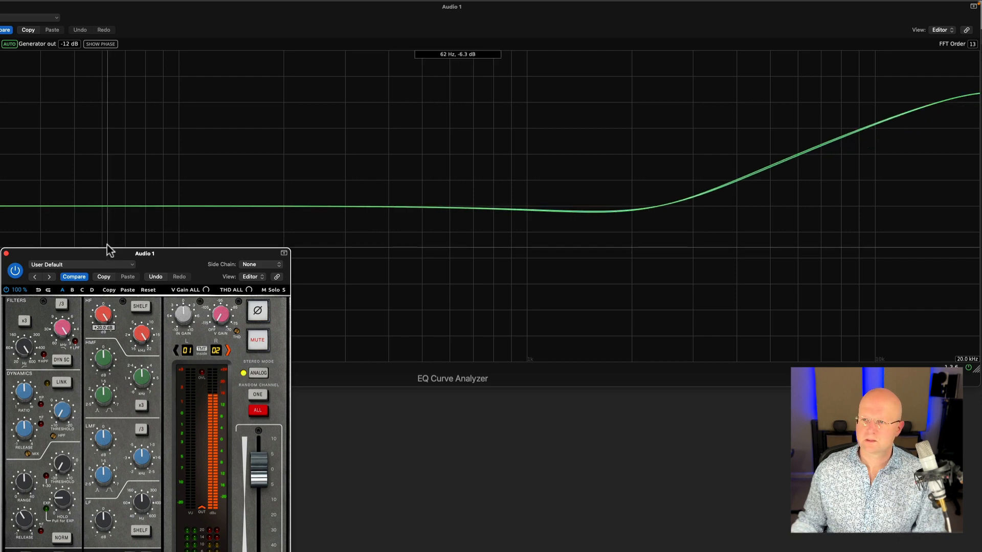
{"action": "left_click", "coordinate": [107, 247]}
{"action": "left_click", "coordinate": [113, 319], "text": "alt"}
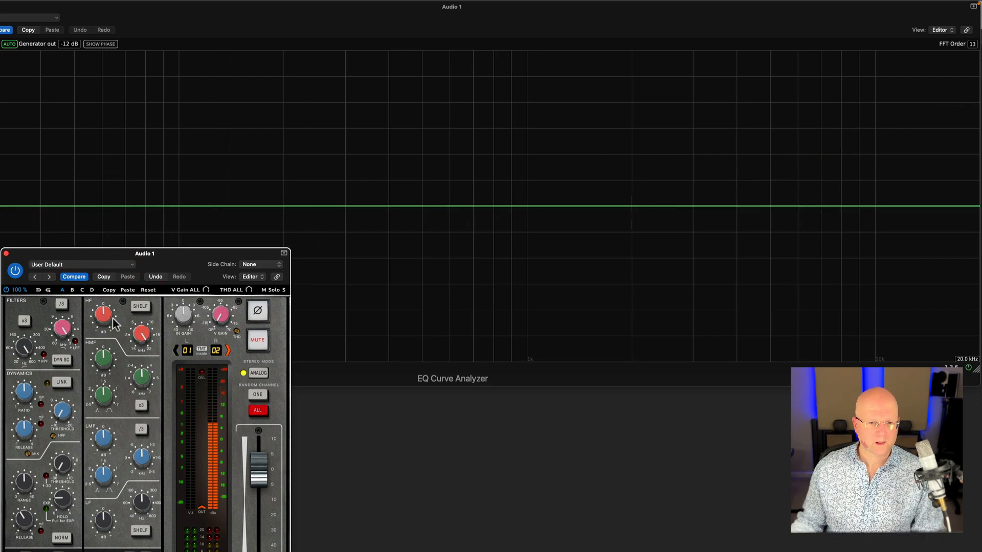
{"action": "left_click_drag", "start_coordinate": [103, 289], "coordinate": [103, 259]}
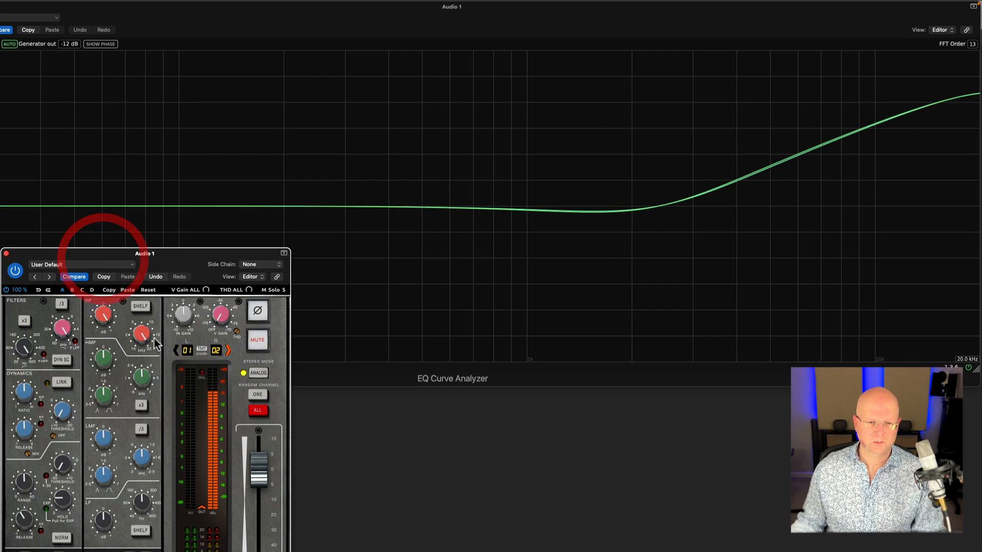
{"action": "mouse_move", "coordinate": [142, 339]}
{"action": "left_mouse_down"}
{"action": "mouse_move", "coordinate": [138, 401]}
{"action": "mouse_move", "coordinate": [145, 321]}
{"action": "left_mouse_up"}
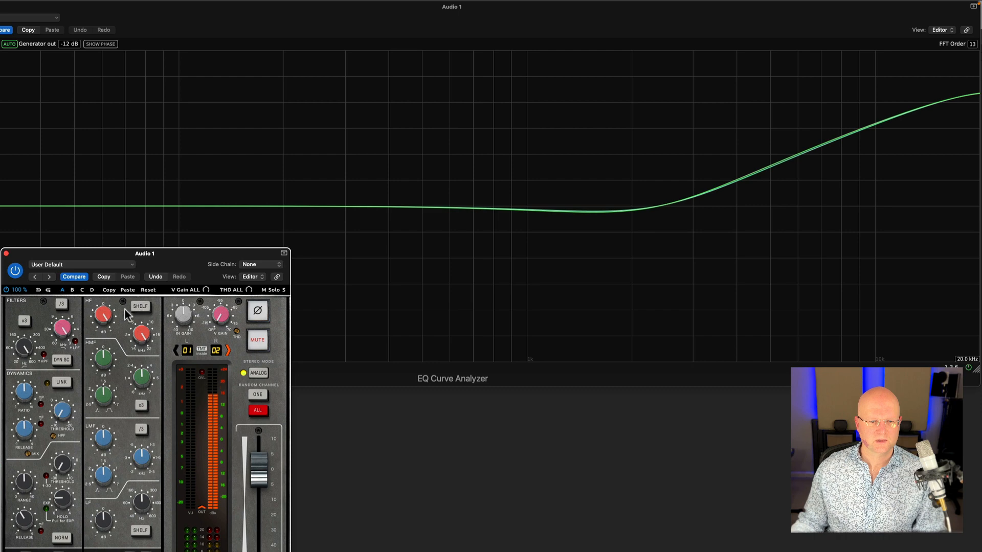
Switch the HF band to bell, sweep its frequency down to 1.5 kHz, and lower its gain from full boost
{"action": "left_click", "coordinate": [141, 307]}
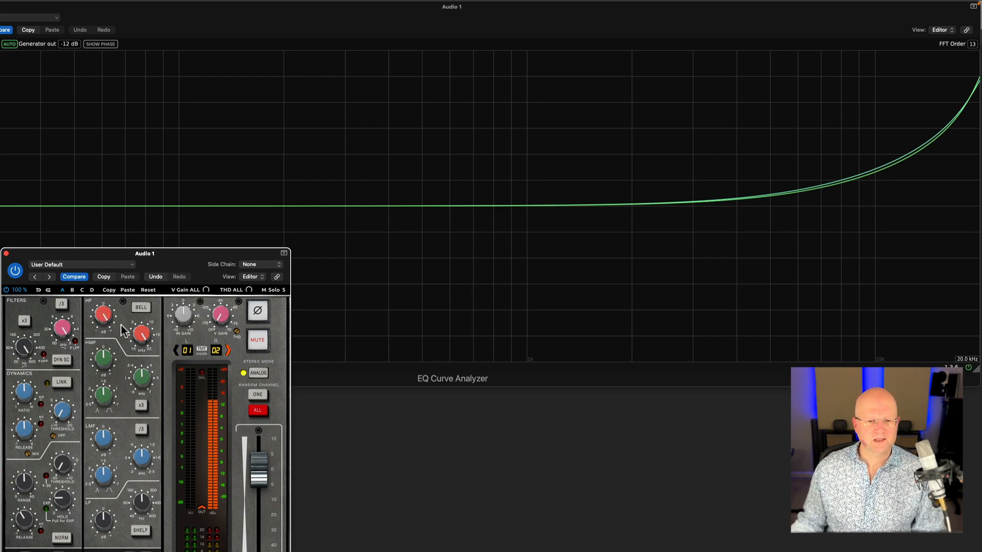
{"action": "left_click_drag", "start_coordinate": [143, 337], "coordinate": [139, 393]}
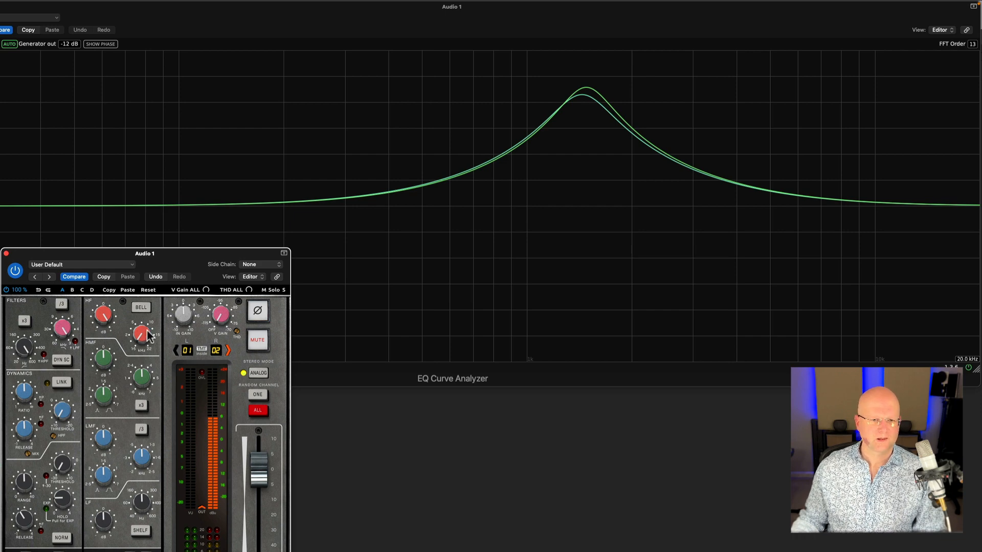
{"action": "left_click_drag", "start_coordinate": [101, 315], "coordinate": [99, 324]}
{"action": "left_click_drag", "start_coordinate": [99, 337], "coordinate": [103, 391]}
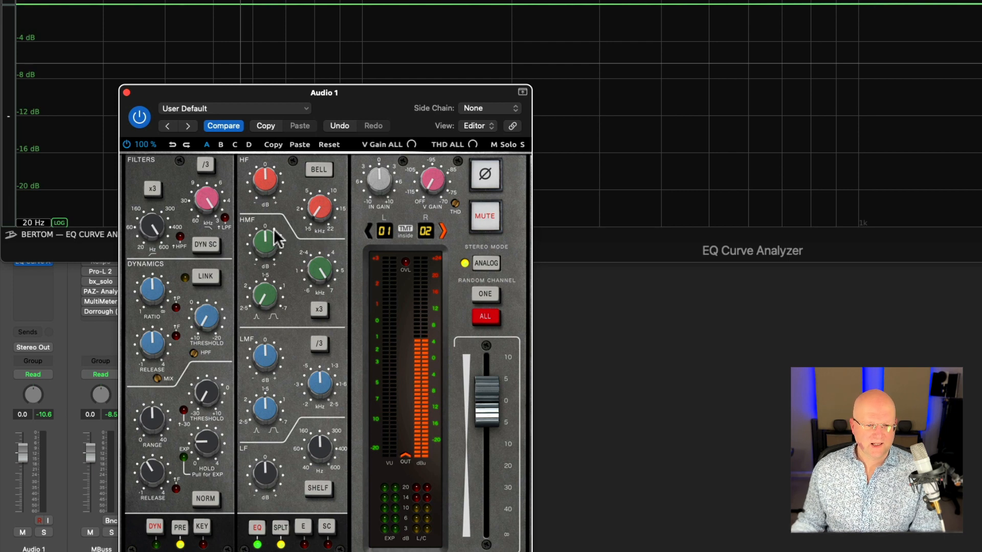
Boost the HMF band's gain fully, widen its Q, and sweep its frequency down to the lowest setting
{"action": "mouse_move", "coordinate": [262, 294]}
{"action": "left_mouse_down"}
{"action": "mouse_move", "coordinate": [263, 284]}
{"action": "mouse_move", "coordinate": [262, 293]}
{"action": "left_mouse_up"}
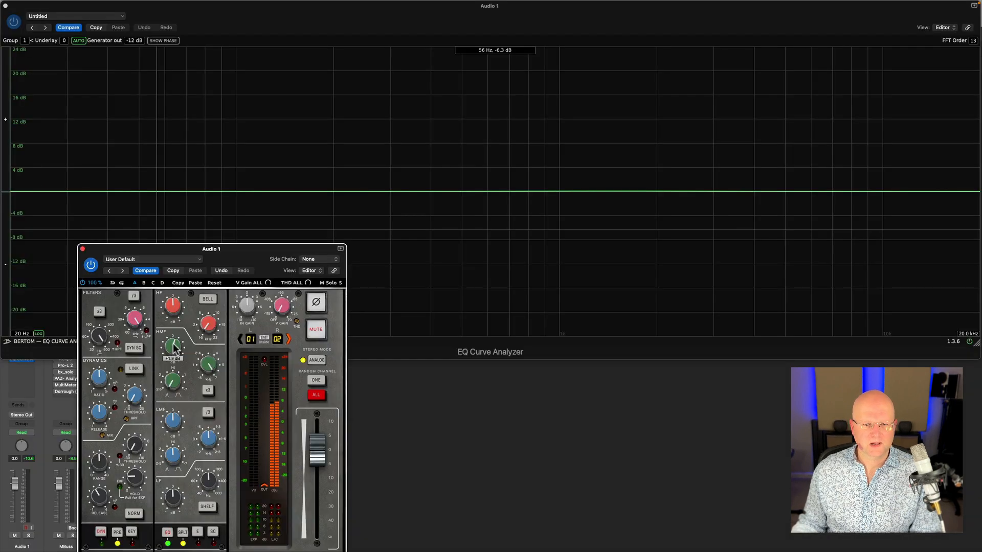
{"action": "left_click_drag", "start_coordinate": [173, 348], "coordinate": [174, 308]}
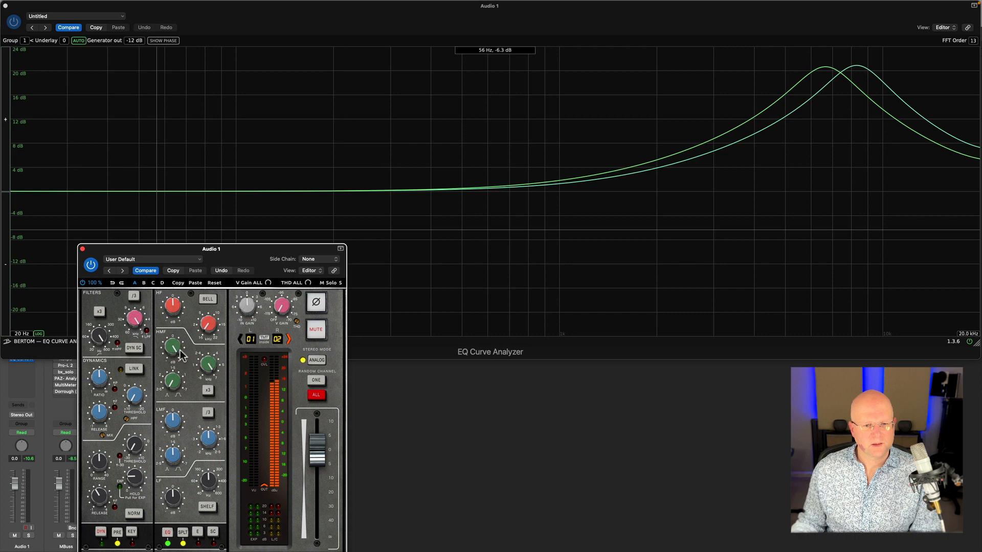
{"action": "left_click_drag", "start_coordinate": [174, 390], "coordinate": [177, 317]}
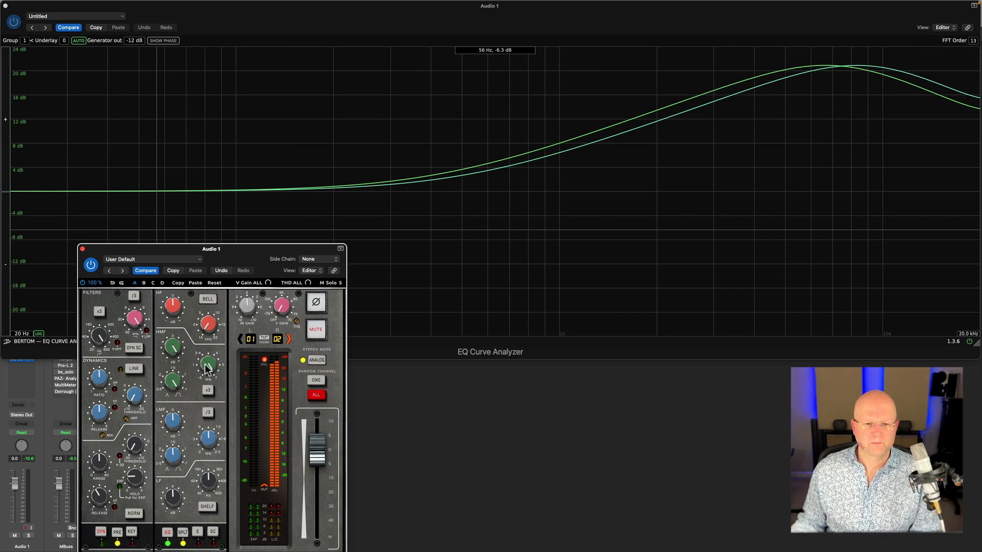
{"action": "left_click_drag", "start_coordinate": [205, 368], "coordinate": [210, 441]}
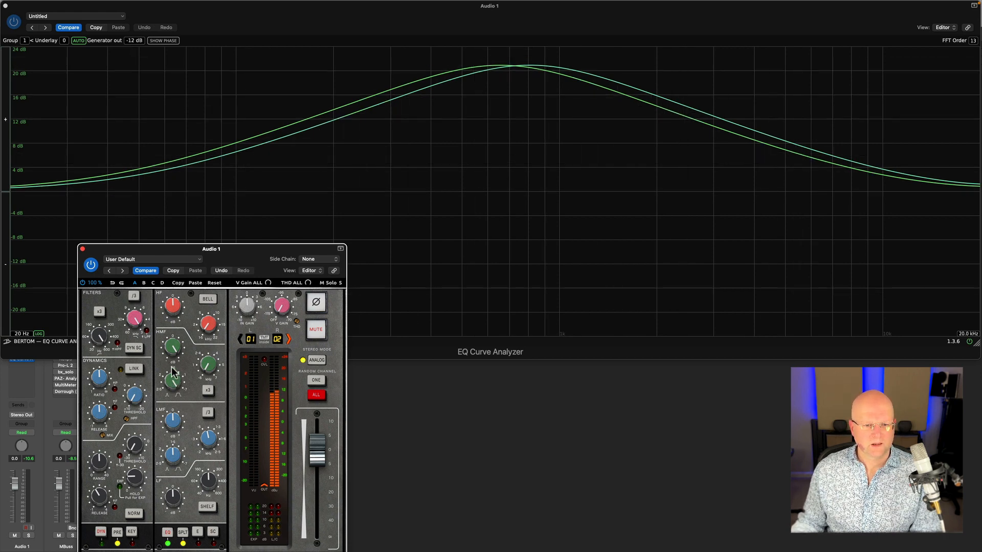
Cut the HMF band fully, compare its x3 range with the normal range, and reset its gain to 0 dB
{"action": "left_click_drag", "start_coordinate": [172, 346], "coordinate": [173, 451]}
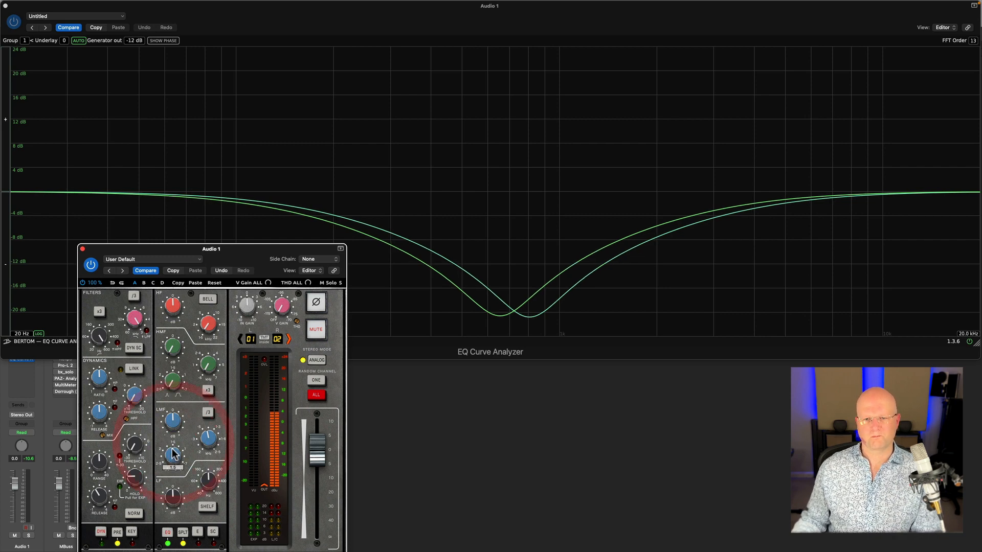
{"action": "left_click_drag", "start_coordinate": [176, 349], "coordinate": [174, 379]}
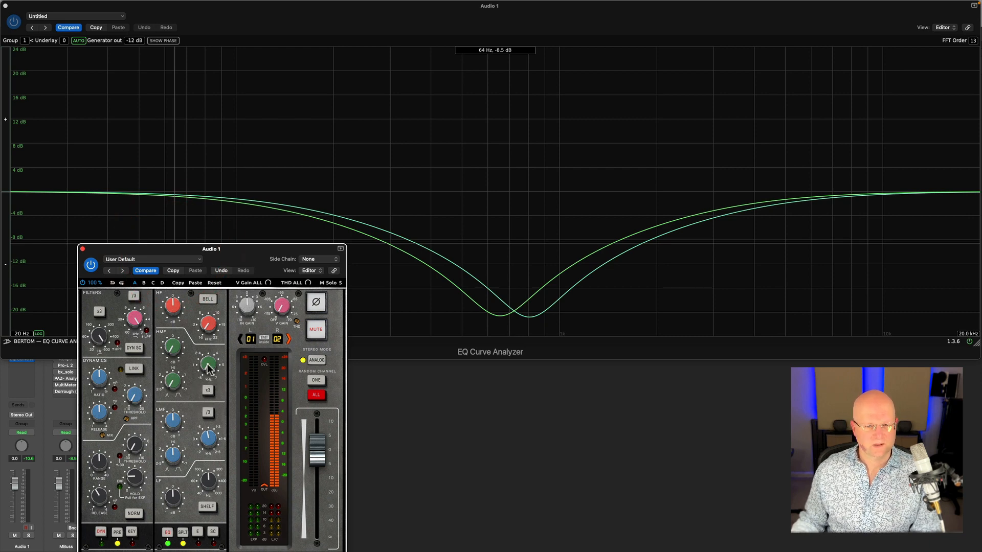
{"action": "left_click", "coordinate": [209, 392]}
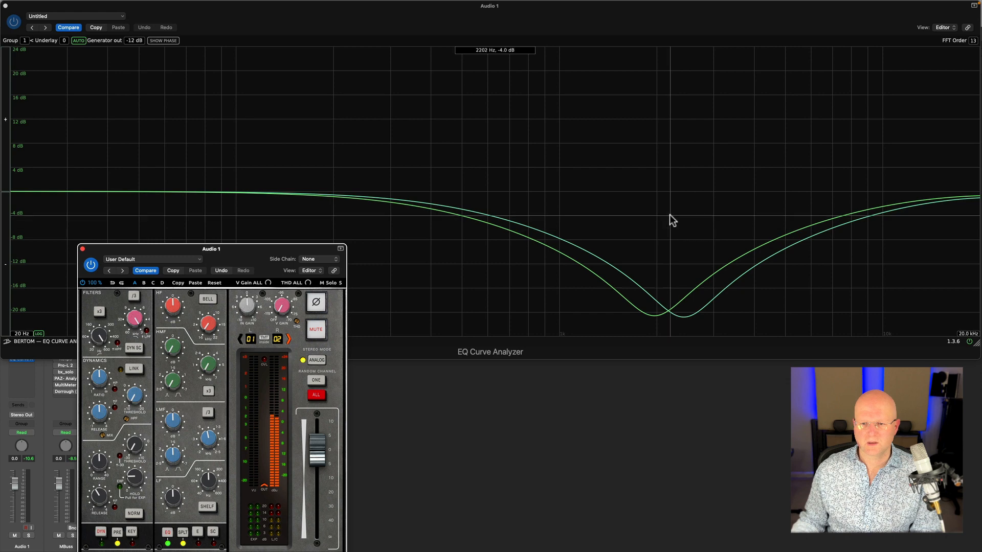
{"action": "left_click", "coordinate": [183, 357], "text": "alt"}
{"action": "left_click", "coordinate": [209, 392]}
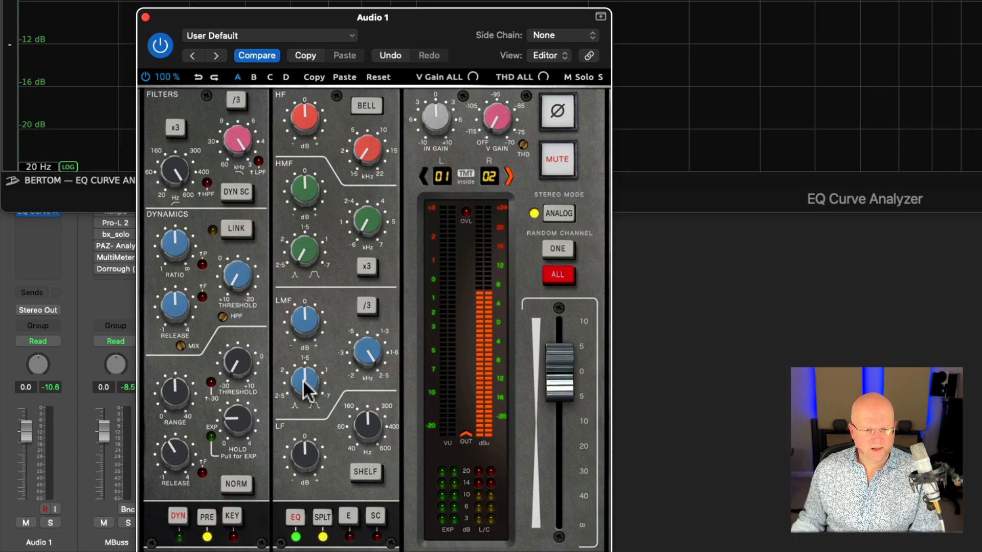
Set the LMF band to its narrowest Q and raise its gain to full boost
{"action": "left_click_drag", "start_coordinate": [302, 383], "coordinate": [331, 541]}
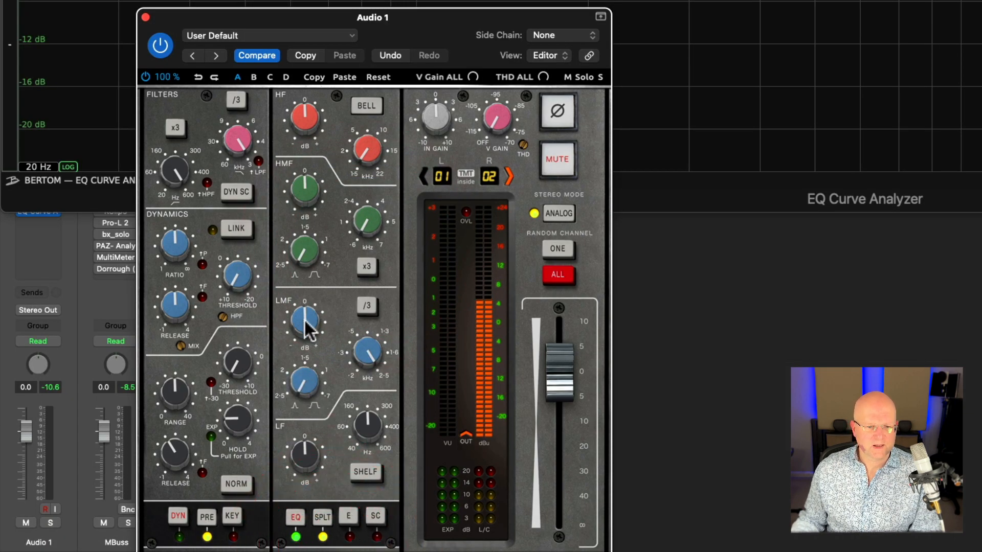
{"action": "left_click_drag", "start_coordinate": [310, 332], "coordinate": [301, 284]}
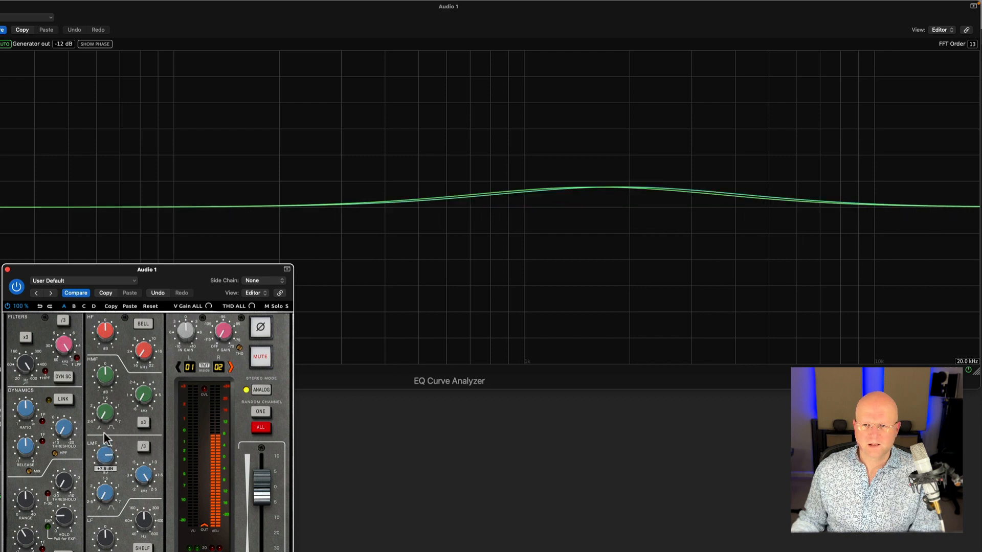
{"action": "left_click_drag", "start_coordinate": [104, 433], "coordinate": [108, 402]}
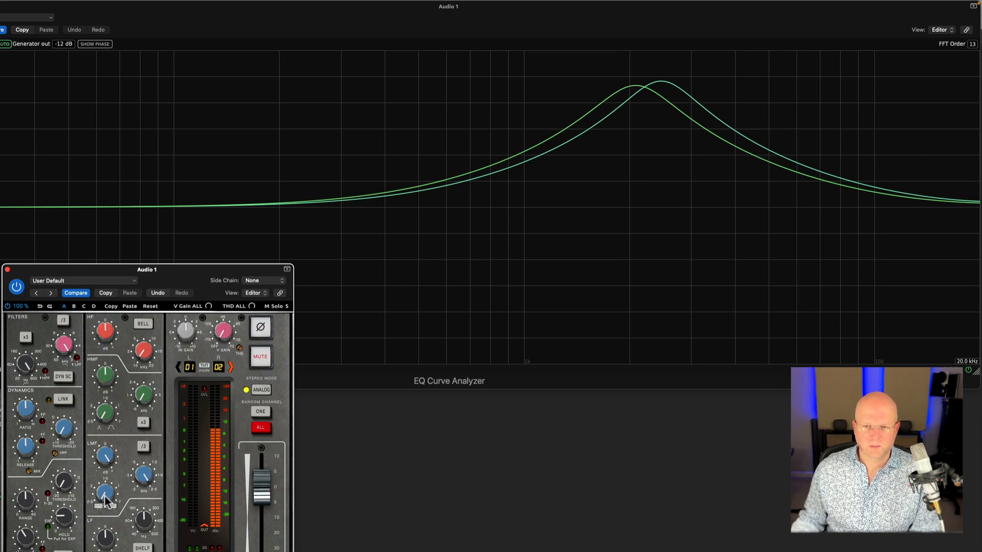
Compare the boosted LMF bell at progressively wider Q settings up to the maximum, and return it to the narrowest Q
{"action": "left_click_drag", "start_coordinate": [105, 492], "coordinate": [101, 453]}
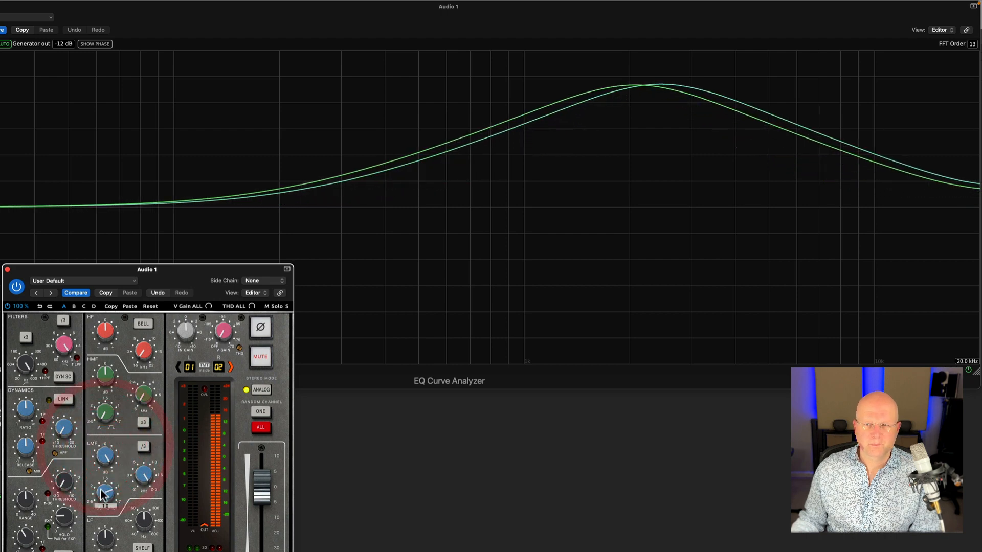
{"action": "left_click_drag", "start_coordinate": [101, 491], "coordinate": [103, 465]}
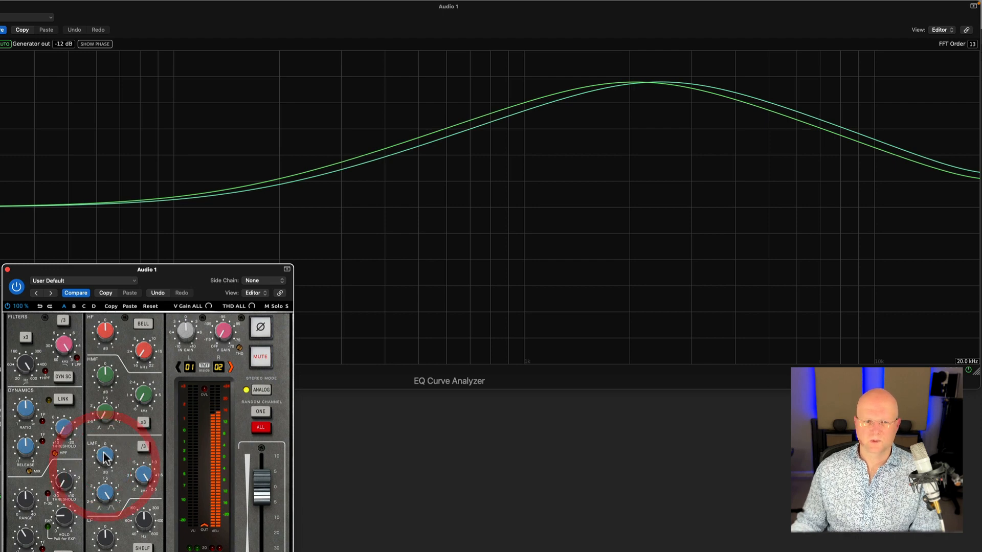
{"action": "left_click_drag", "start_coordinate": [106, 493], "coordinate": [110, 536]}
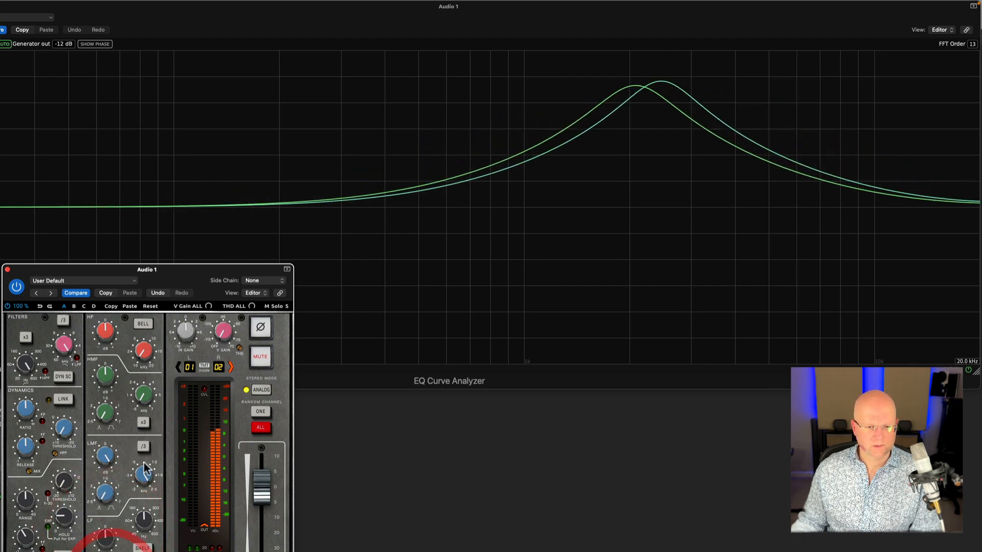
Sweep the LMF frequency down to its lowest setting and cut its gain fully, moving the plugin window clear of the curve
{"action": "left_click_drag", "start_coordinate": [145, 482], "coordinate": [137, 541]}
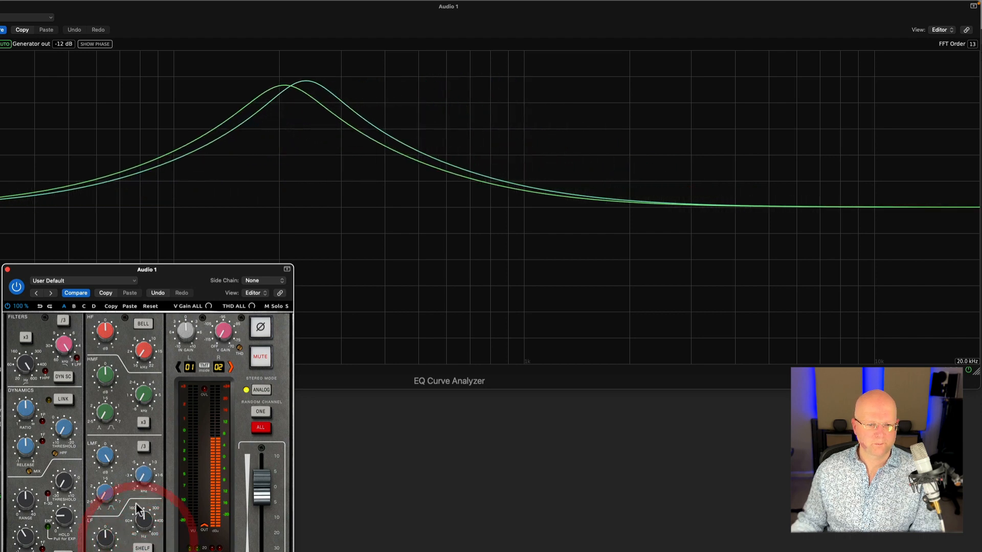
{"action": "left_click_drag", "start_coordinate": [109, 464], "coordinate": [104, 495]}
{"action": "left_click_drag", "start_coordinate": [175, 274], "coordinate": [617, 207]}
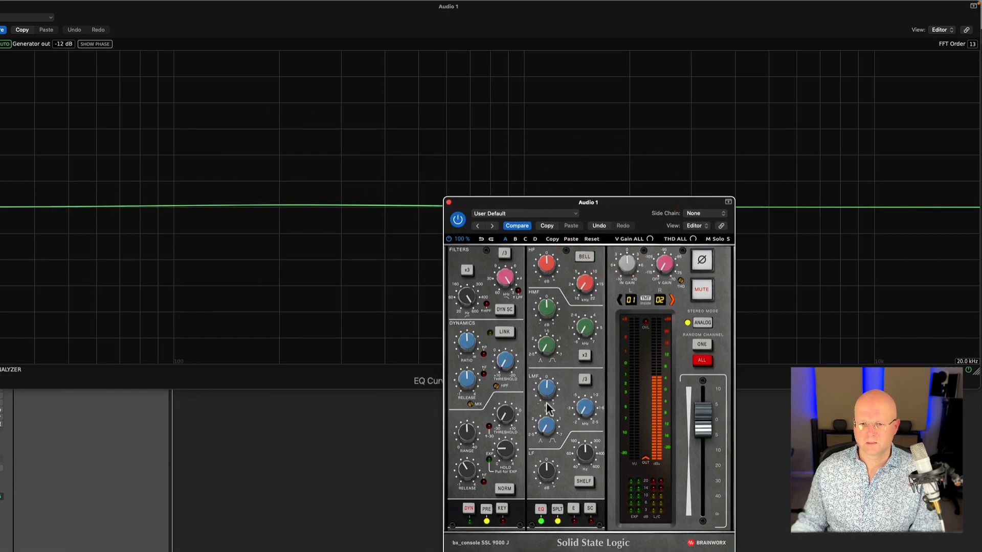
{"action": "left_click_drag", "start_coordinate": [550, 392], "coordinate": [548, 439]}
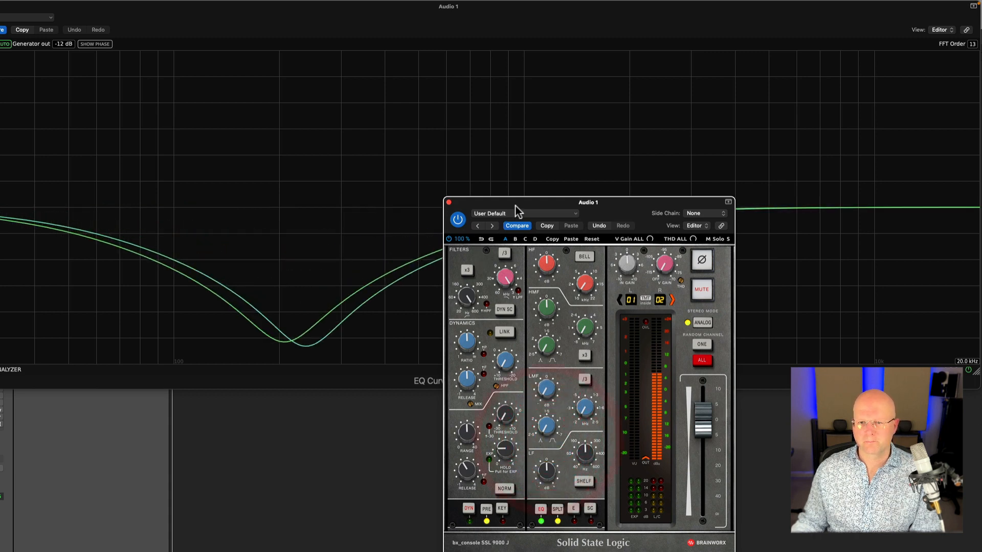
{"action": "left_click_drag", "start_coordinate": [517, 203], "coordinate": [719, 177]}
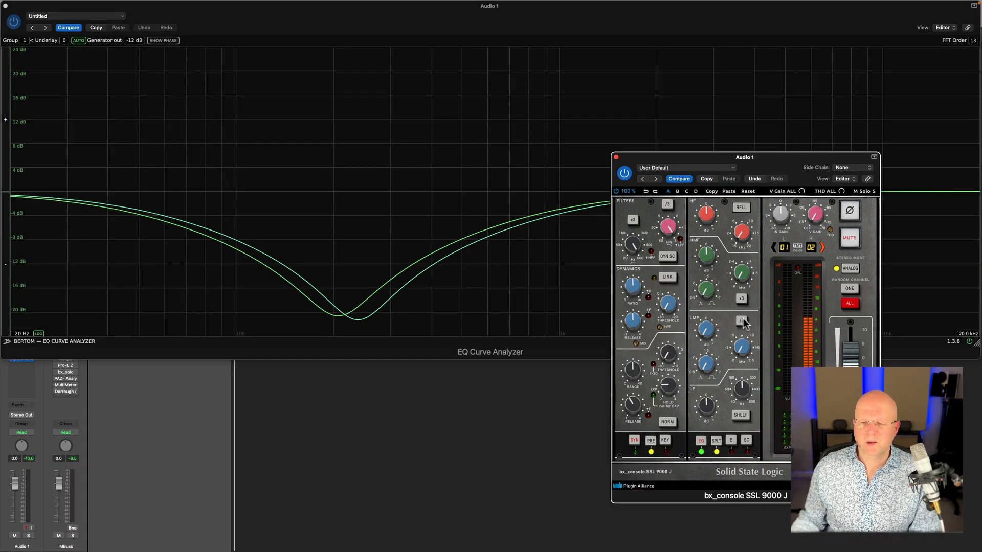
Compare the fully cut LMF band's /3 range with its normal range, and reset its gain to 0 dB
{"action": "left_click", "coordinate": [745, 371]}
{"action": "left_click", "coordinate": [742, 322]}
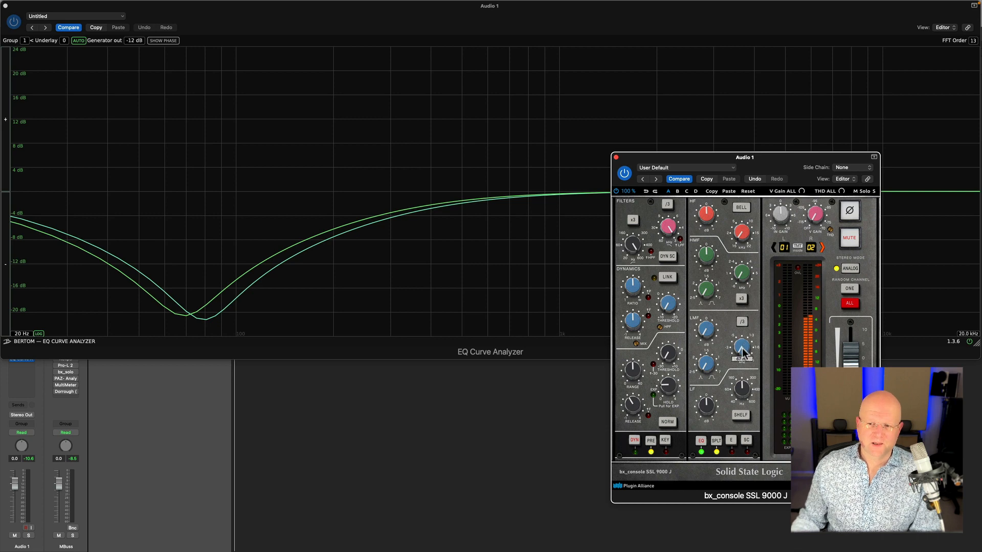
{"action": "left_click_drag", "start_coordinate": [742, 352], "coordinate": [769, 346]}
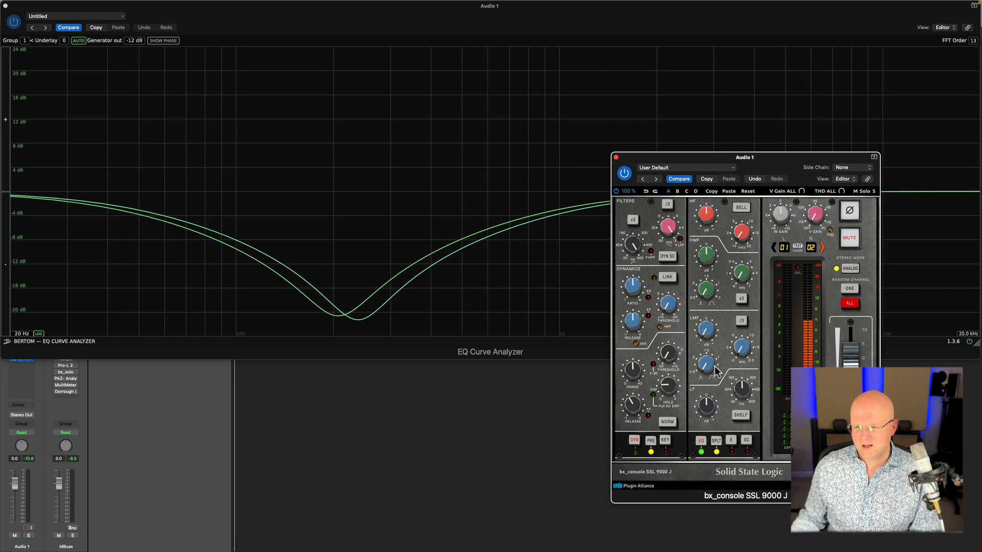
{"action": "double_click", "coordinate": [707, 330]}
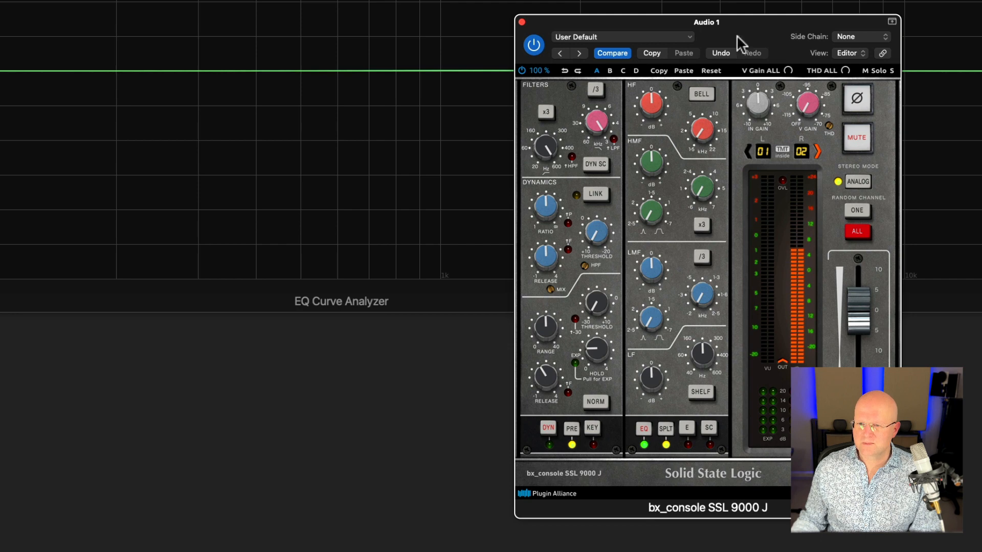
Set the LF shelf to its lowest frequency and raise its gain to full boost, moving the plugin window clear of the curve
{"action": "left_click_drag", "start_coordinate": [765, 160], "coordinate": [659, 159]}
{"action": "left_click_drag", "start_coordinate": [566, 26], "coordinate": [560, 40]}
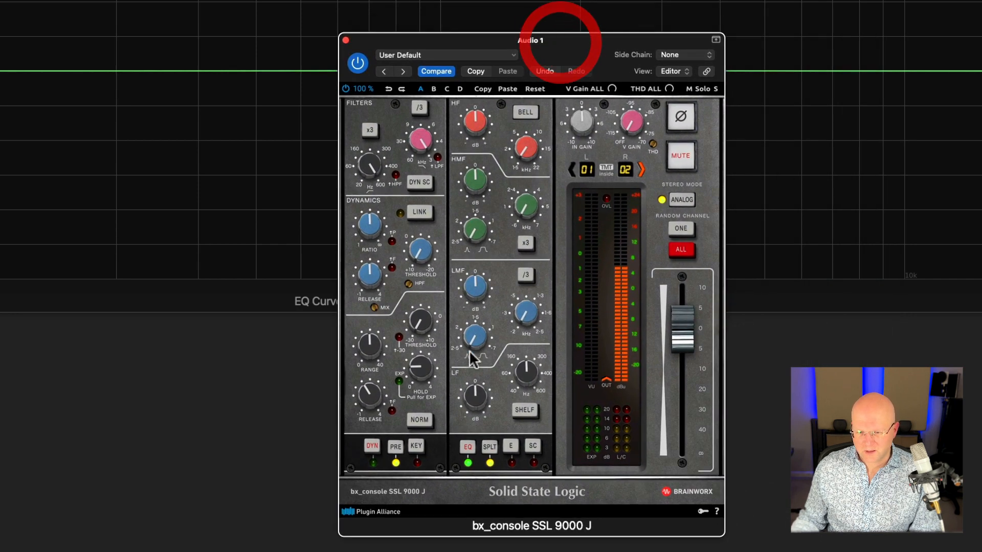
{"action": "left_click_drag", "start_coordinate": [526, 366], "coordinate": [539, 467]}
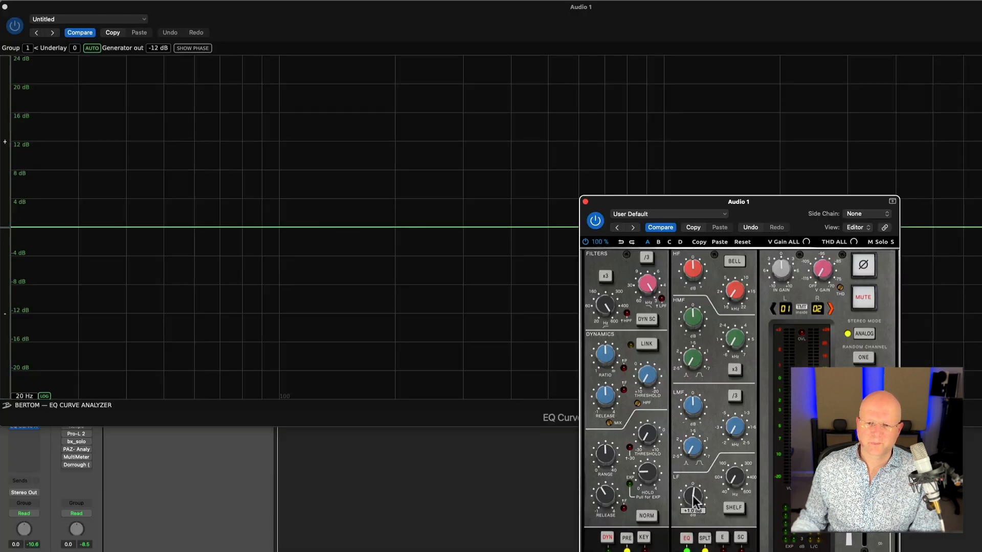
{"action": "left_click_drag", "start_coordinate": [475, 398], "coordinate": [473, 385]}
{"action": "left_click_drag", "start_coordinate": [693, 488], "coordinate": [690, 451]}
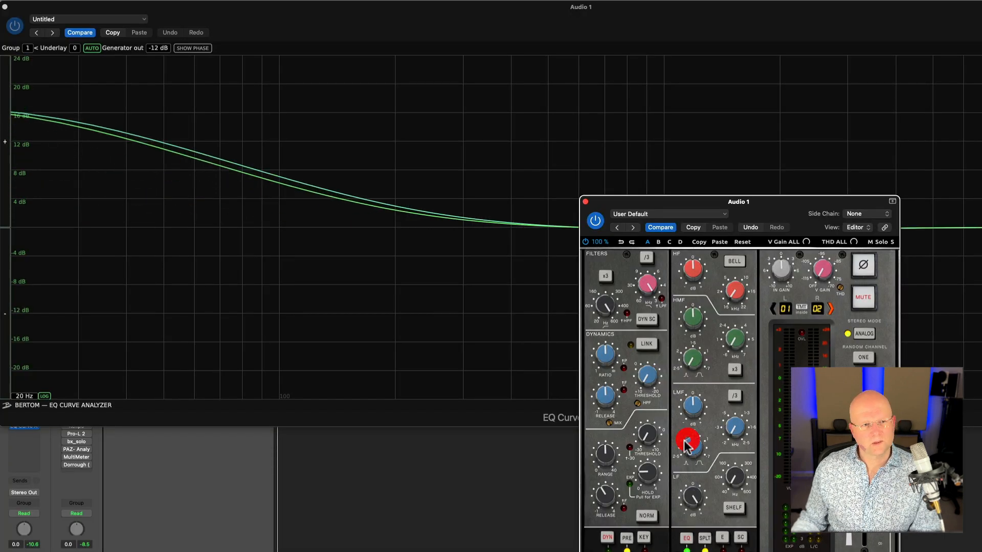
{"action": "left_click_drag", "start_coordinate": [745, 202], "coordinate": [868, 193]}
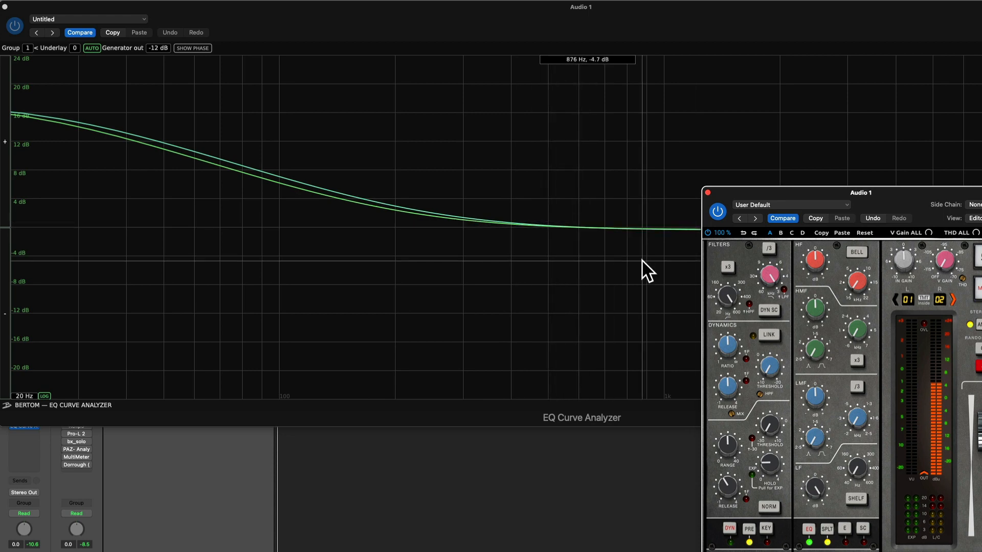
Cut the LF shelf's gain fully and switch the band to its bell shape
{"action": "mouse_move", "coordinate": [817, 493]}
{"action": "left_mouse_down"}
{"action": "mouse_move", "coordinate": [812, 551]}
{"action": "mouse_move", "coordinate": [812, 507]}
{"action": "left_mouse_up"}
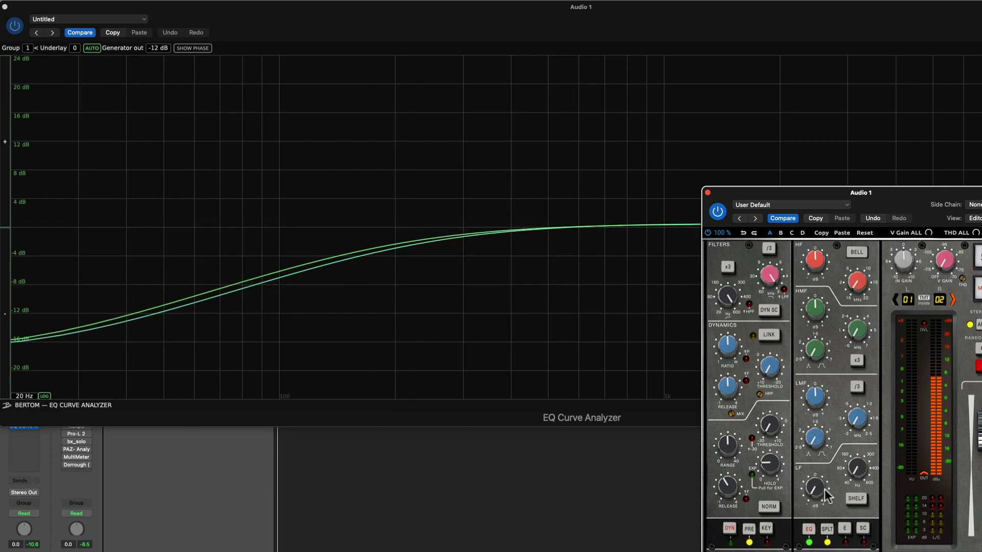
{"action": "left_click", "coordinate": [852, 499]}
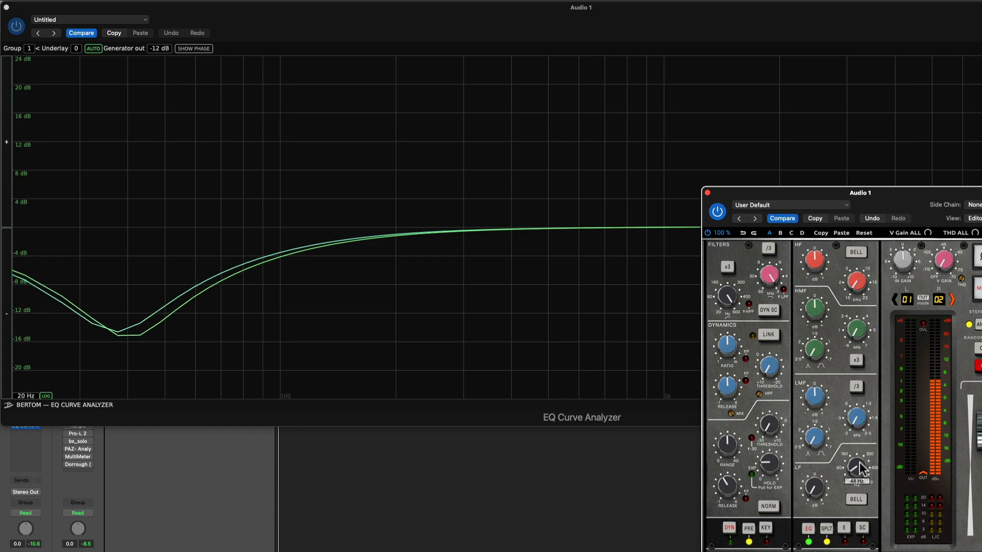
Raise the LF bell to full boost and sweep its frequency up to the highest setting, keeping the plugin window clear of the curve
{"action": "left_click_drag", "start_coordinate": [860, 458], "coordinate": [817, 399]}
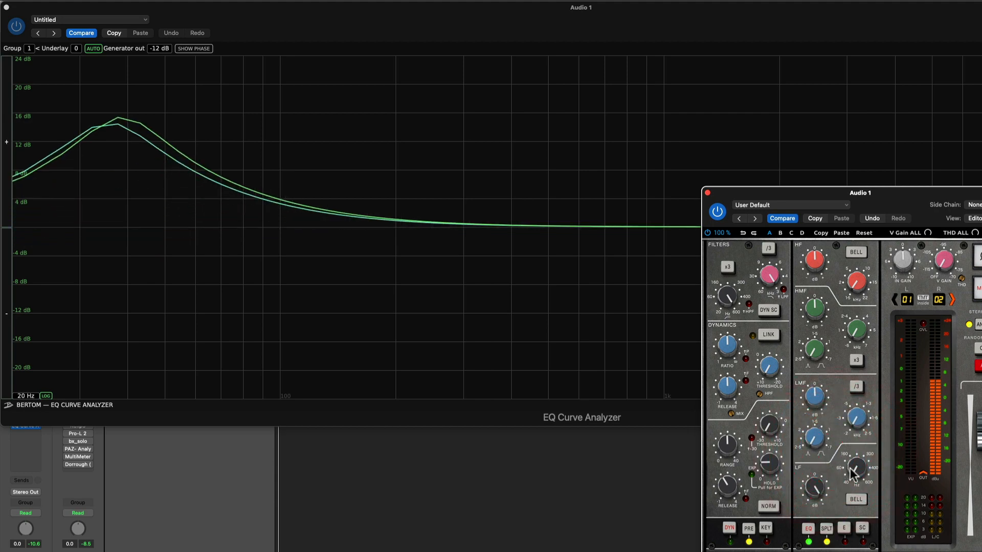
{"action": "mouse_move", "coordinate": [855, 468]}
{"action": "left_click_drag", "start_coordinate": [855, 467], "coordinate": [862, 383]}
{"action": "left_click_drag", "start_coordinate": [914, 197], "coordinate": [503, 390]}
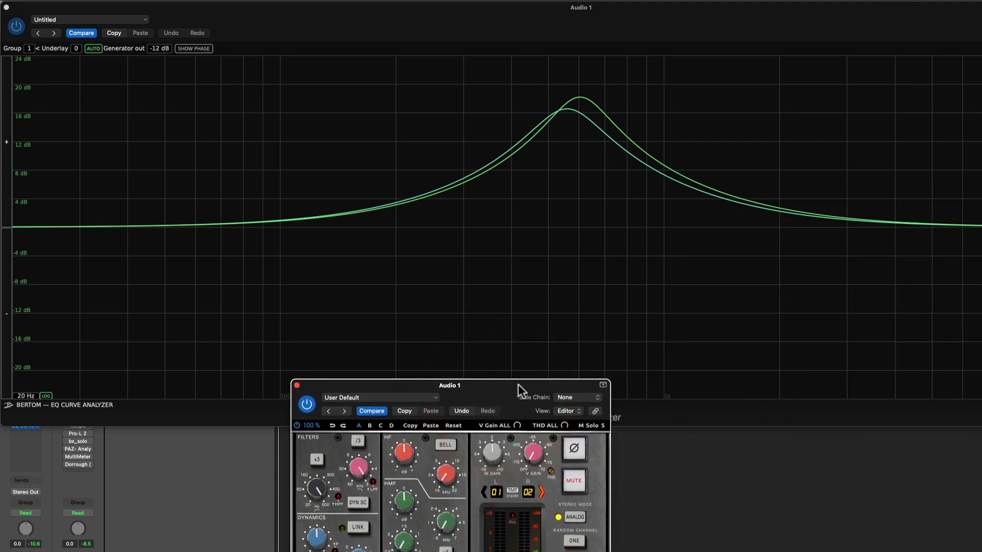